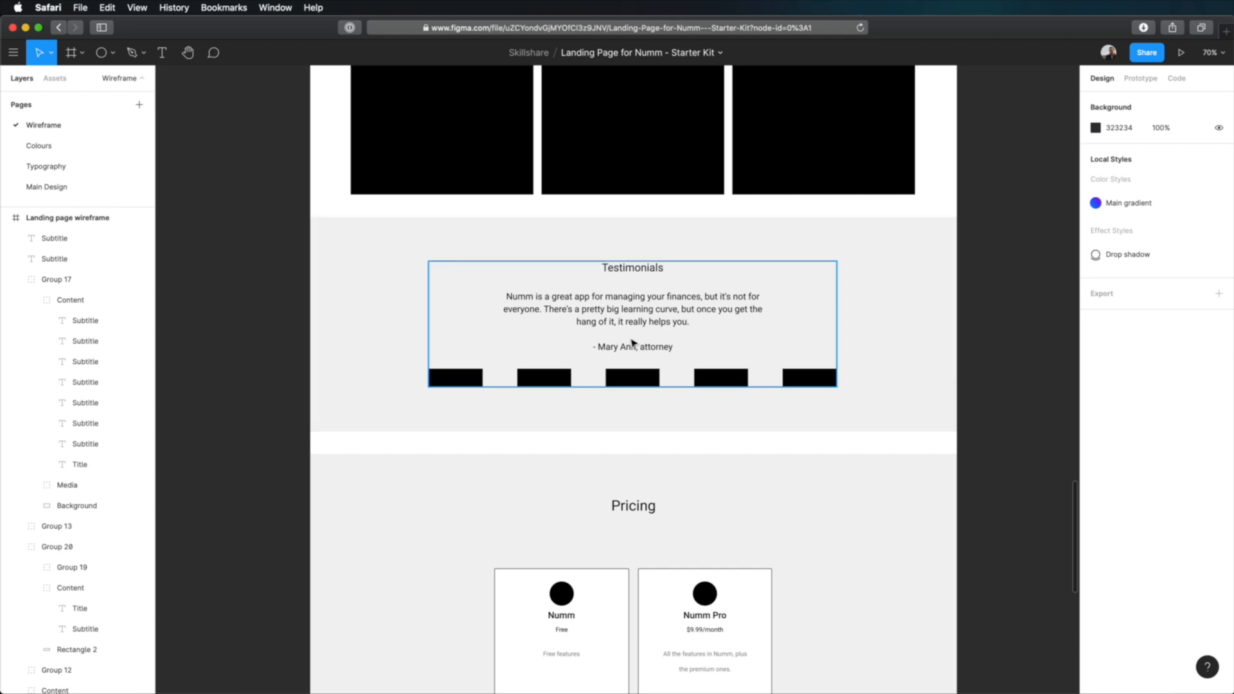
# Copy the blockquote text from the Typography page and paste it into the Main Design page below the screenshot gallery.
pyautogui.click(40, 186)
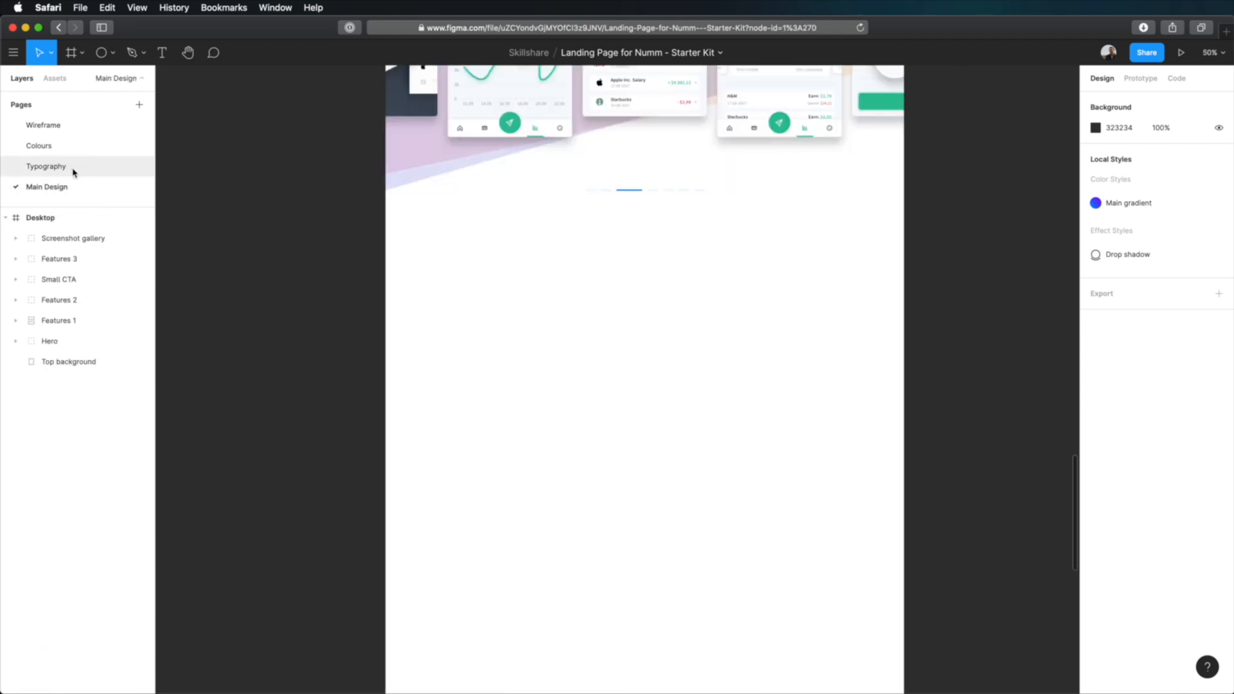
pyautogui.click(46, 166)
pyautogui.click(530, 340)
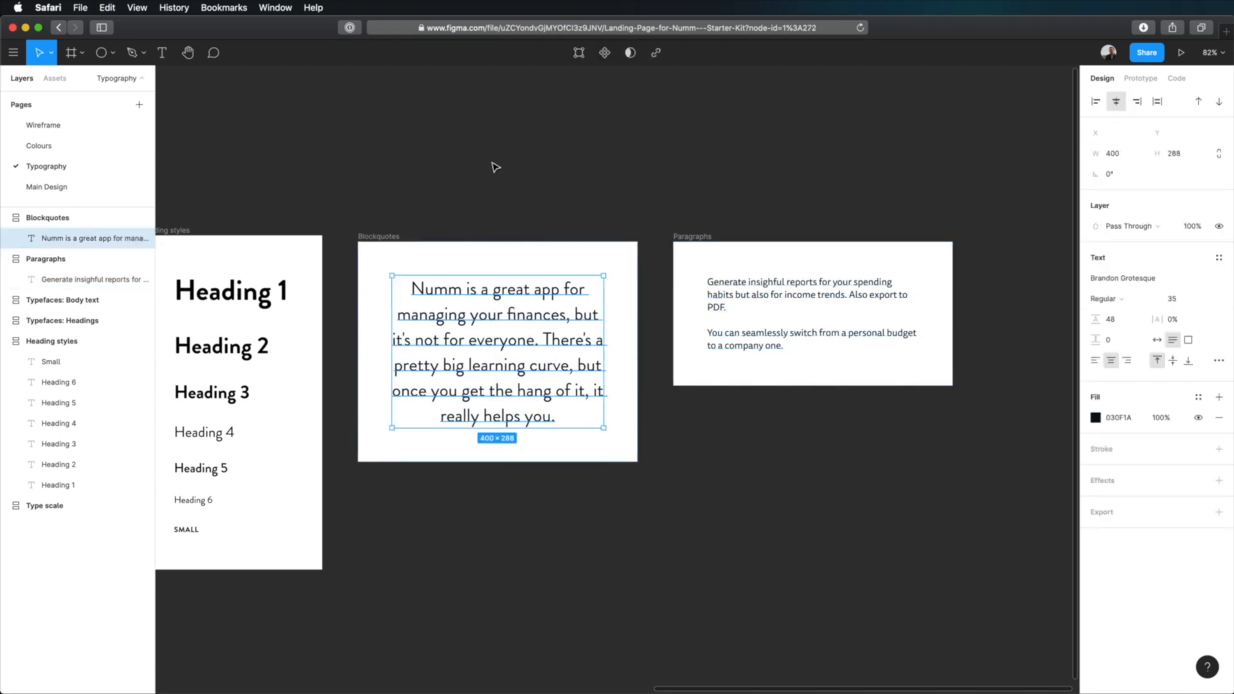
pyautogui.click(87, 187)
pyautogui.click(689, 335)
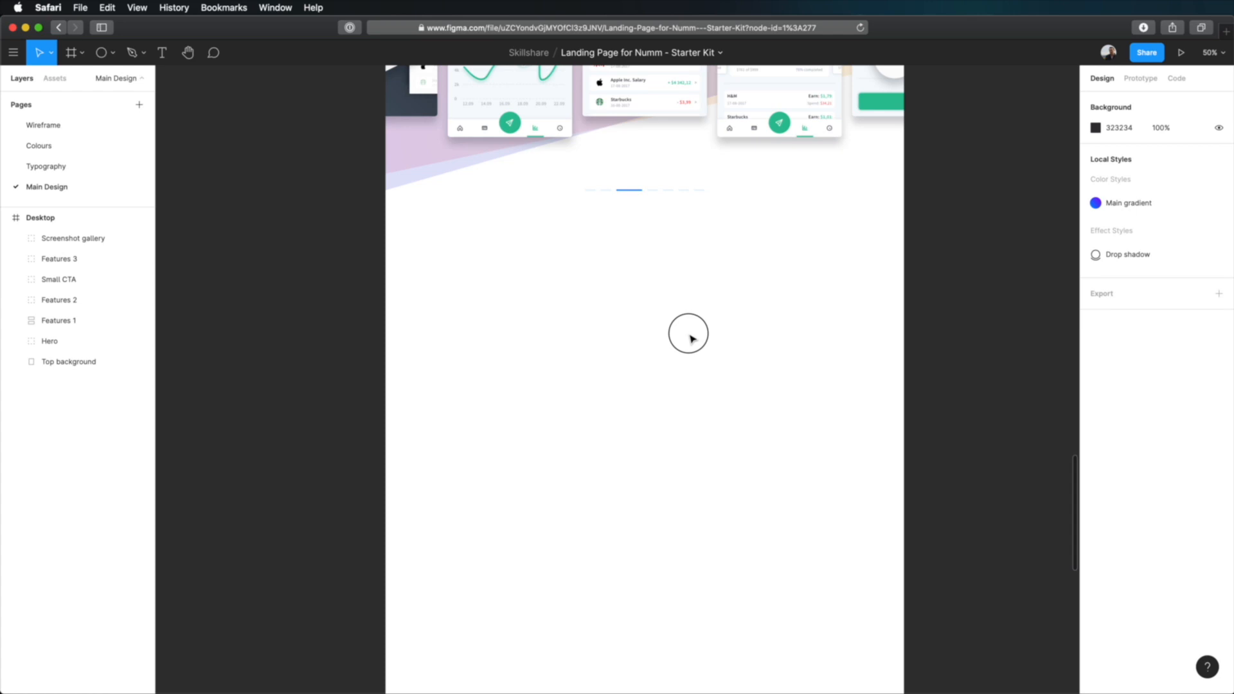
pyautogui.press('super+v')
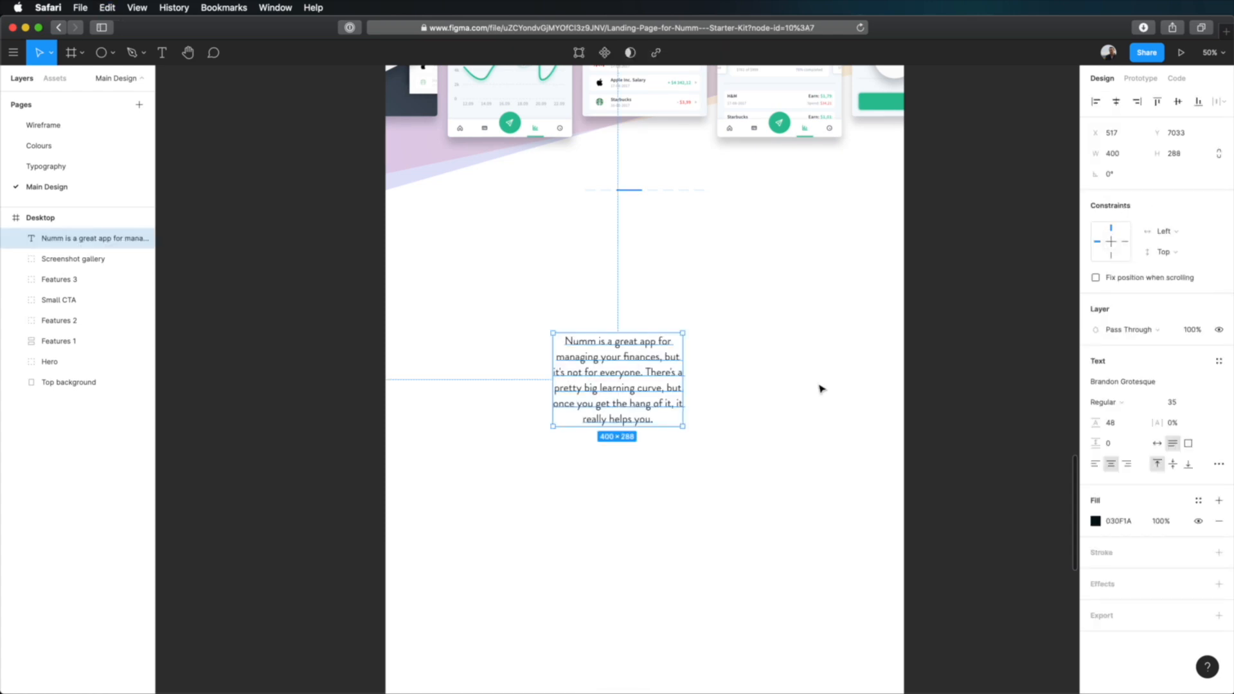
# Show the layout grid and widen the testimonial text box to 800 px across the eight central columns.
pyautogui.hotkey('ctrl', 'g')
pyautogui.moveTo(623, 358); pyautogui.dragTo(585, 353)
pyautogui.moveTo(585, 352); pyautogui.dragTo(583, 347)
pyautogui.moveTo(717, 372); pyautogui.dragTo(856, 428)
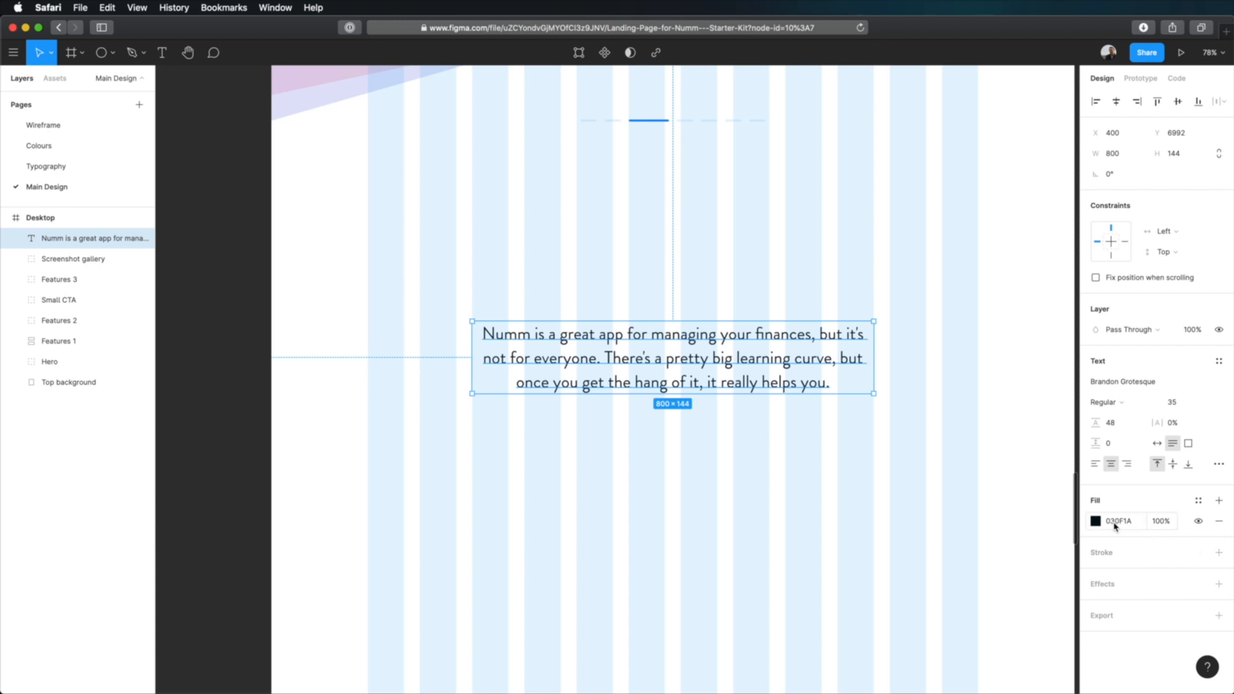
# Set the testimonial text's fill opacity to 80%.
pyautogui.click(1159, 525)
pyautogui.write('80')
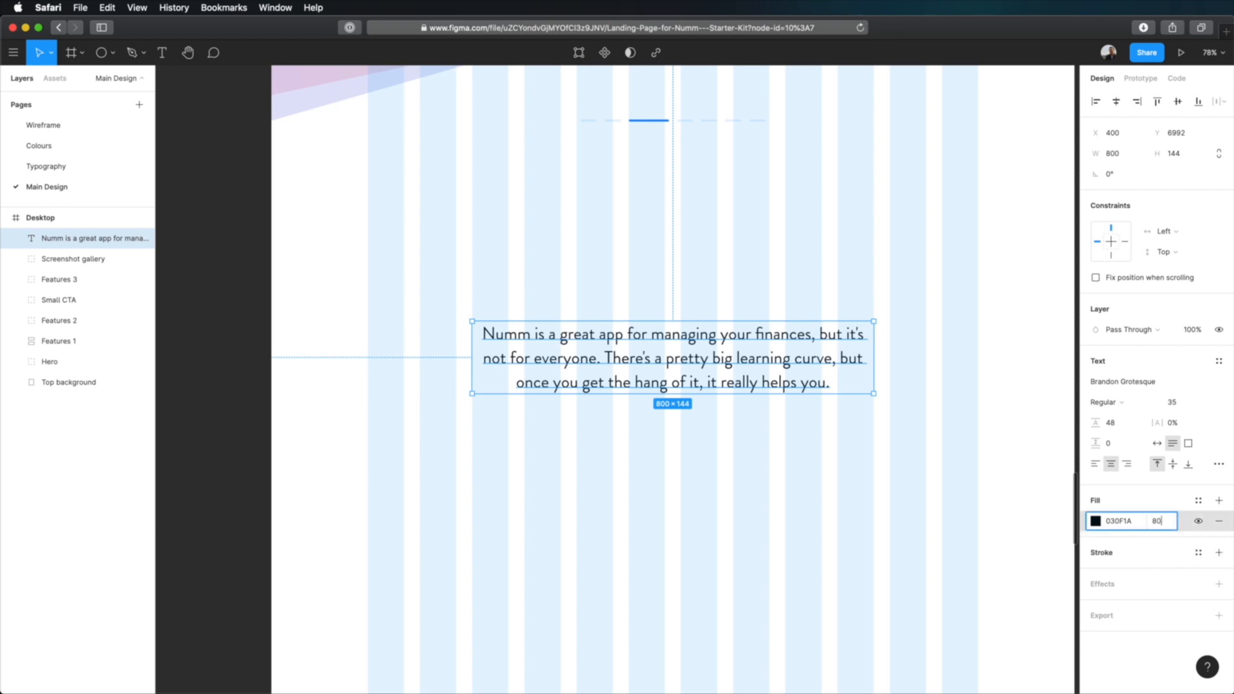
pyautogui.press('Return')
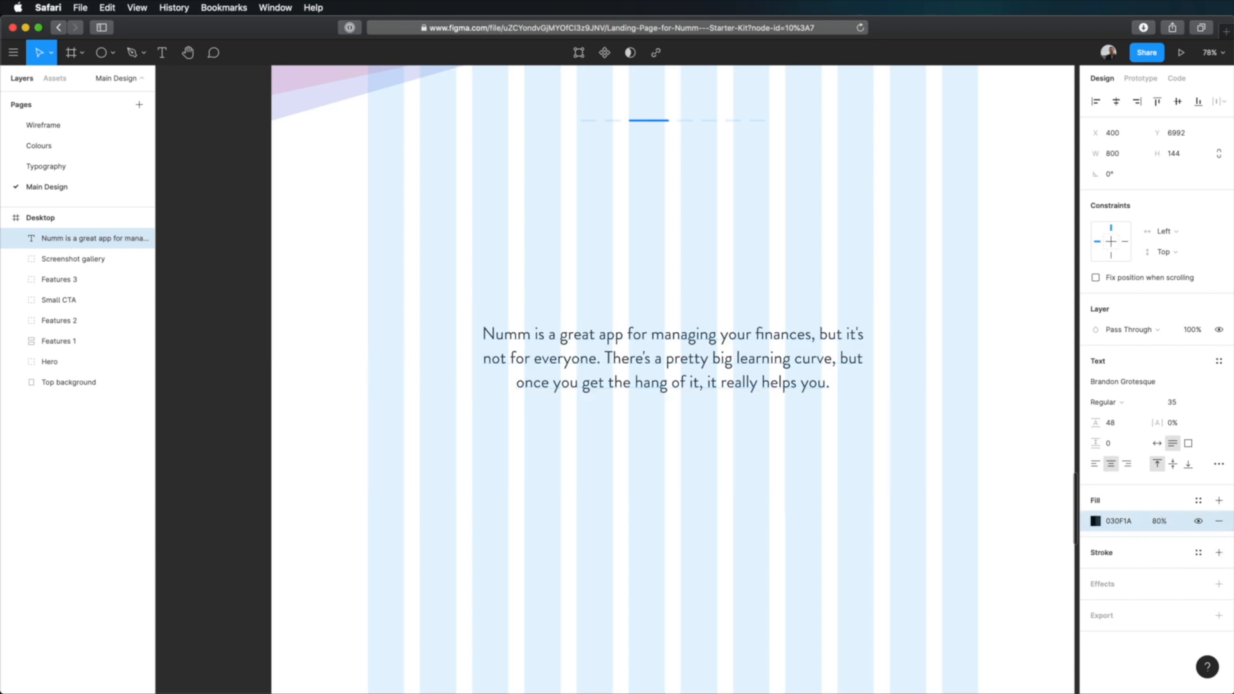
pyautogui.click(747, 264)
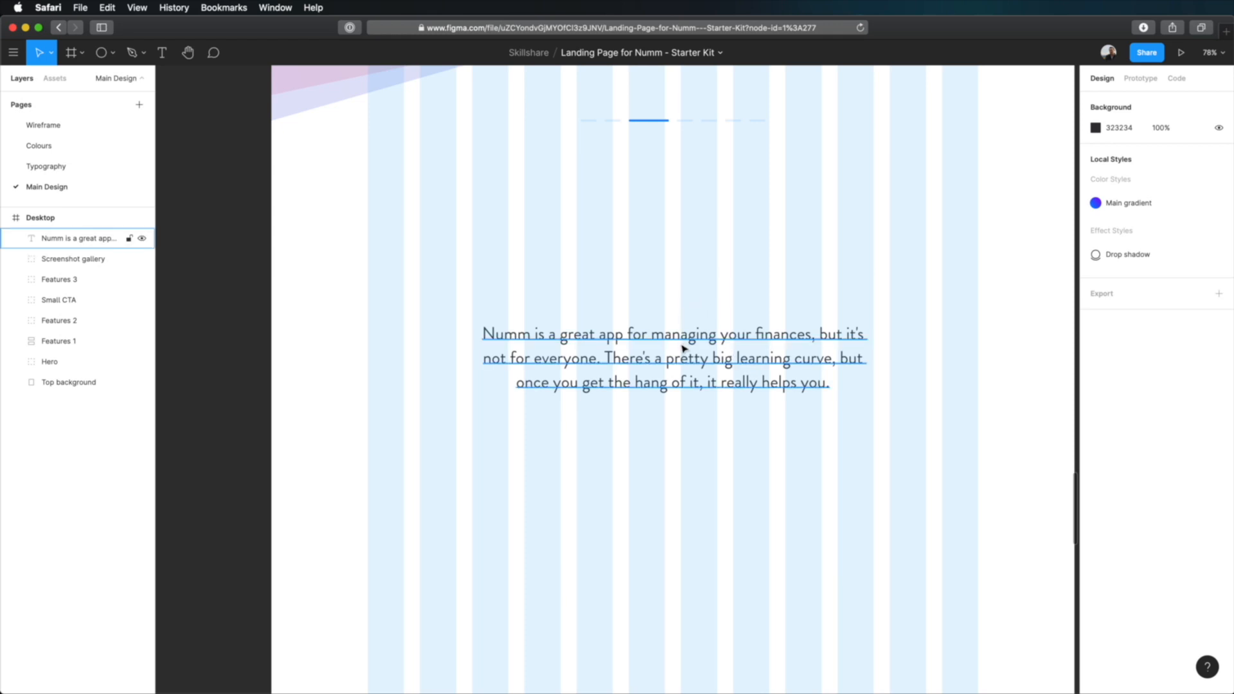
# Add a text layer with an opening quotation mark “ centred above the testimonial text.
pyautogui.press('t')
pyautogui.click(675, 267)
pyautogui.write('I')
pyautogui.press('BackSpace')
pyautogui.write('“')
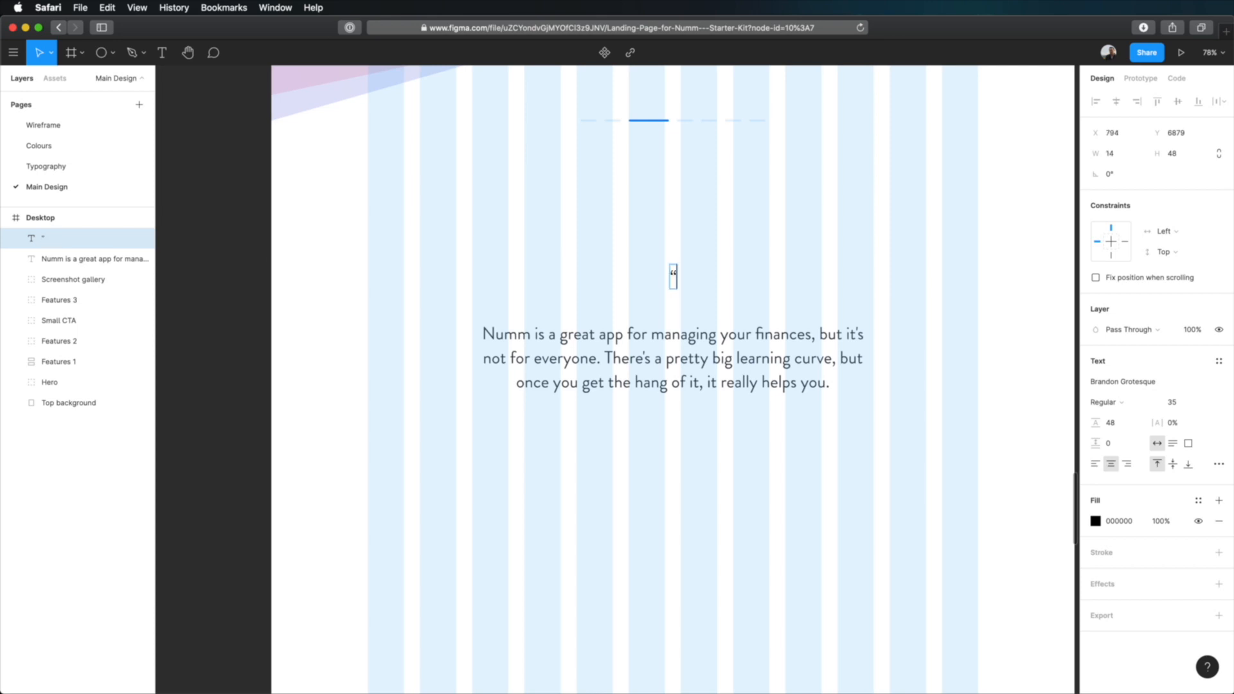
pyautogui.press('Escape')
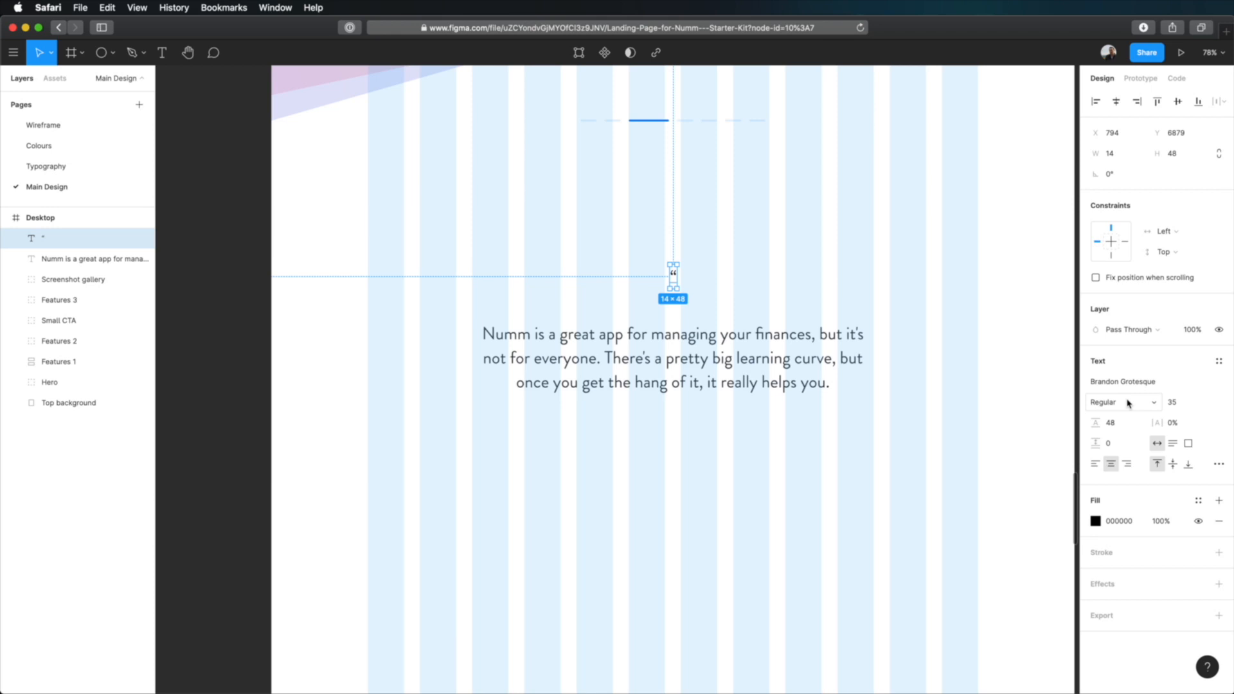
# Format the quotation mark as Bold, size 110, with automatic line height, and move it slightly up above the testimonial text.
pyautogui.click(1188, 404)
pyautogui.write('100')
pyautogui.press('Return')
pyautogui.click(1101, 402)
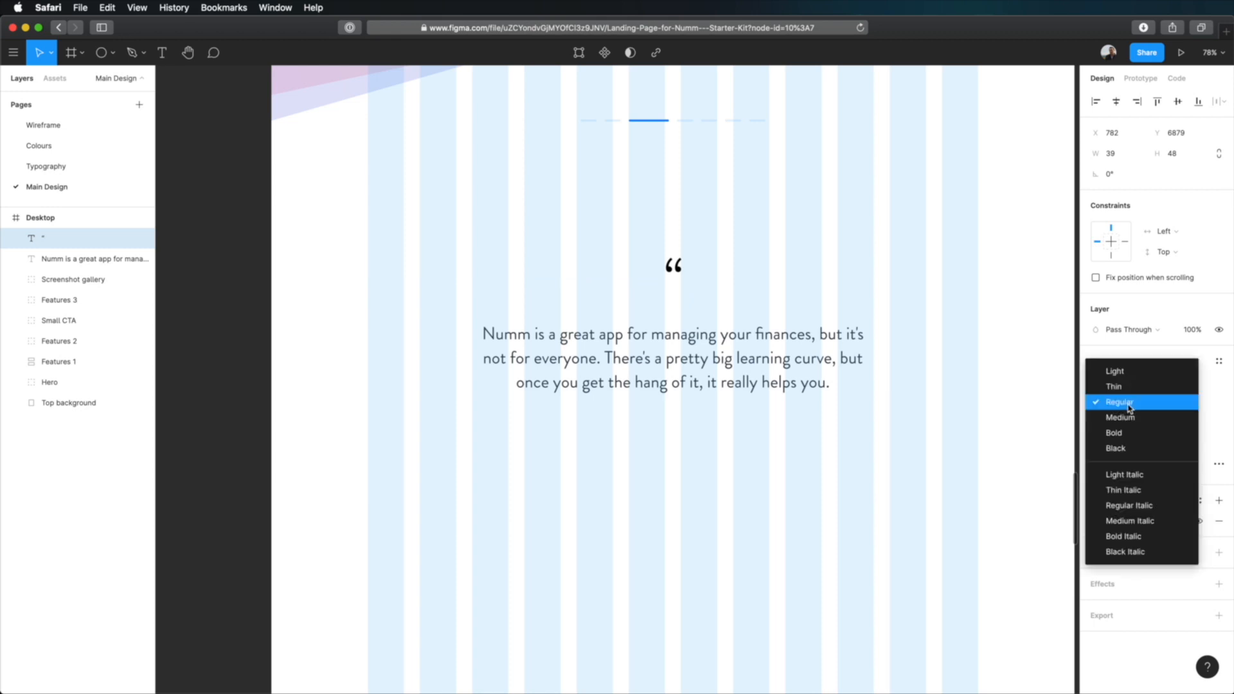
pyautogui.click(1125, 432)
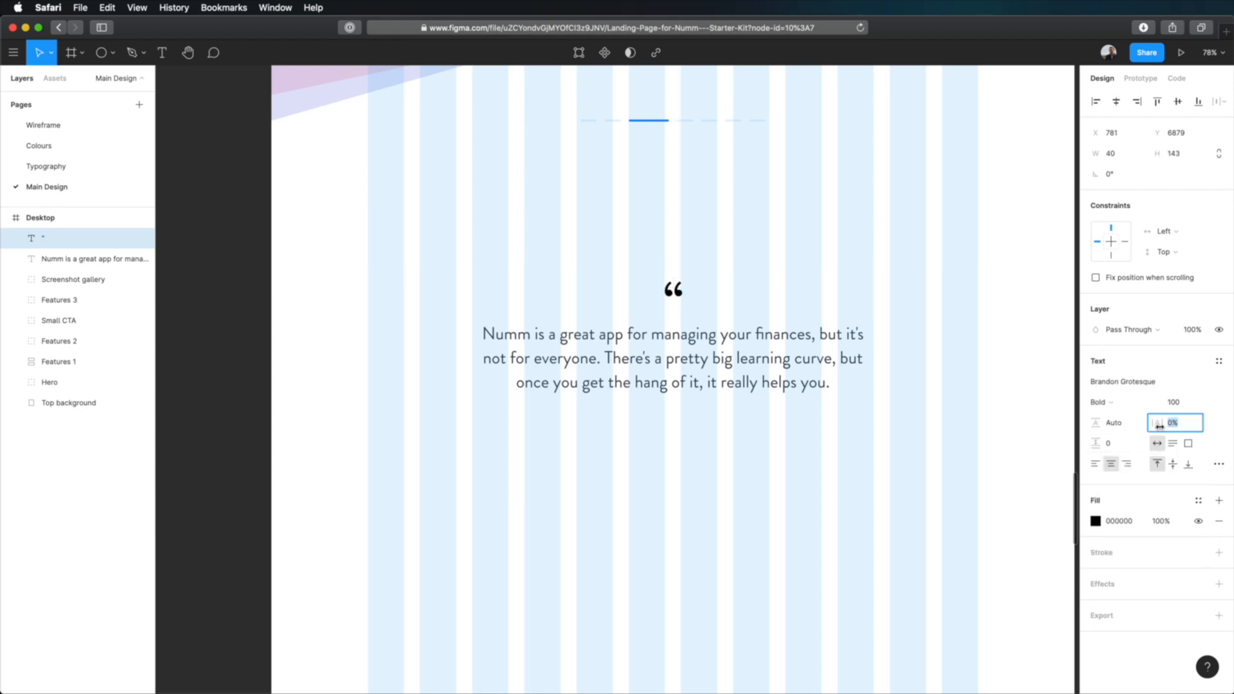
pyautogui.click(1185, 406)
pyautogui.write('110')
pyautogui.press('Return')
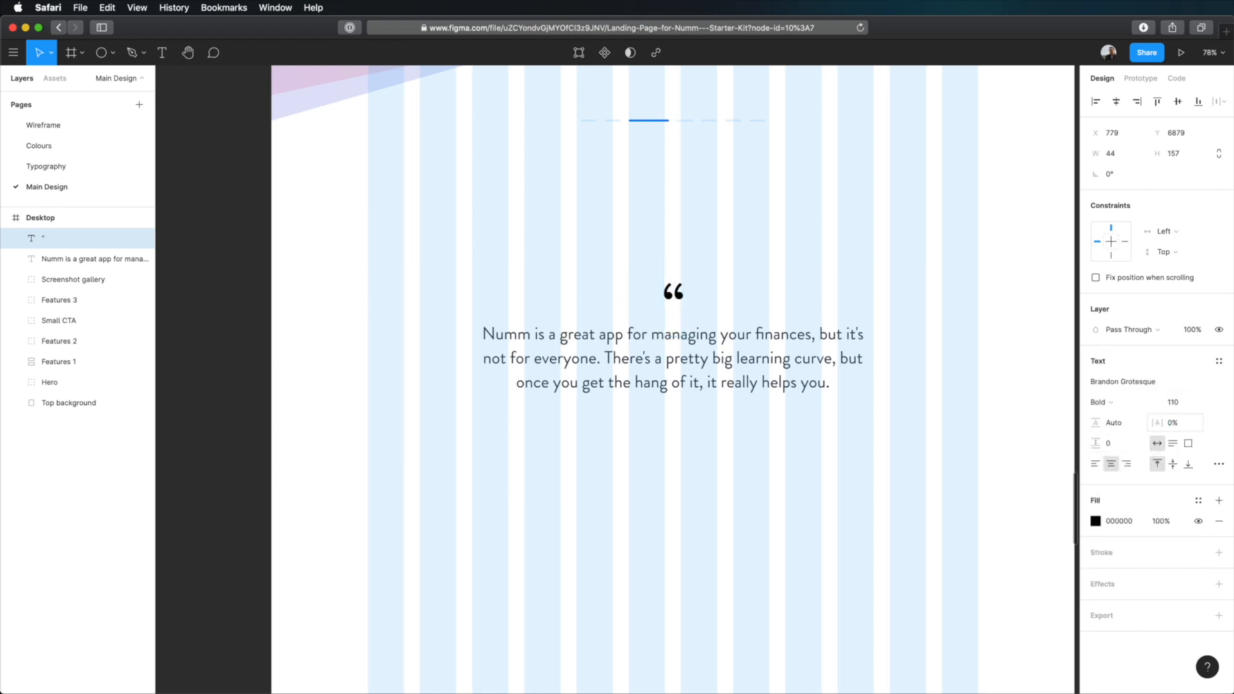
pyautogui.moveTo(676, 296); pyautogui.dragTo(676, 283)
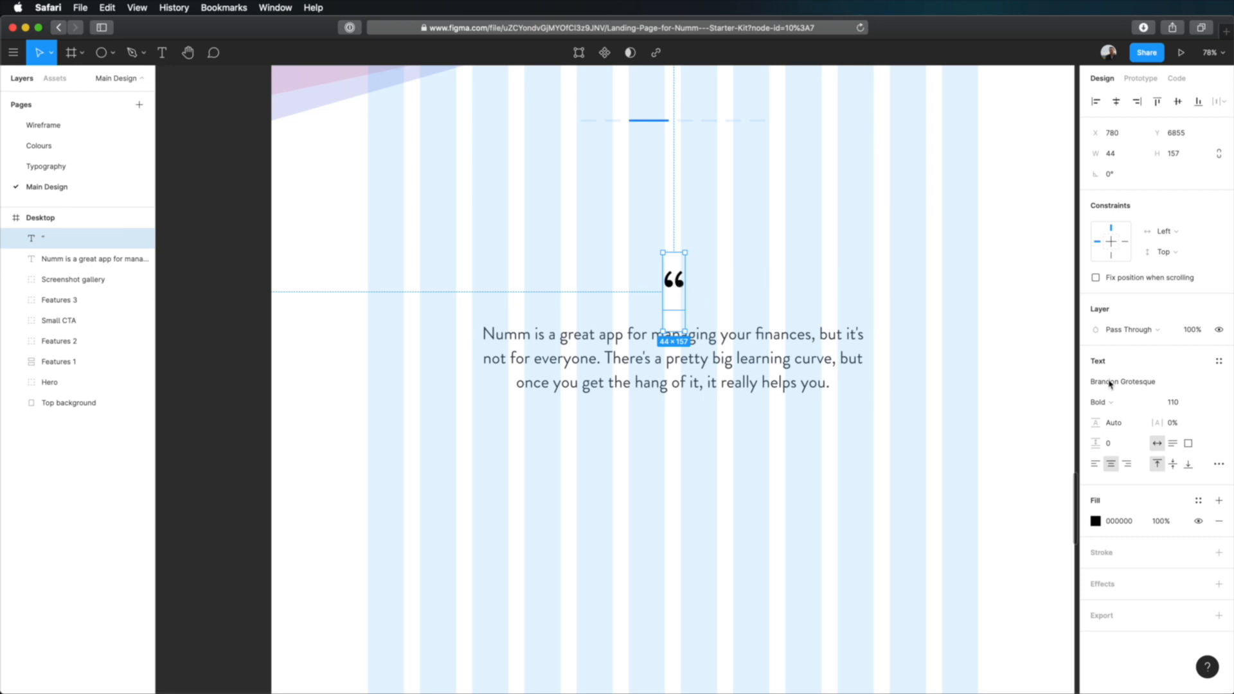
pyautogui.click(1132, 425)
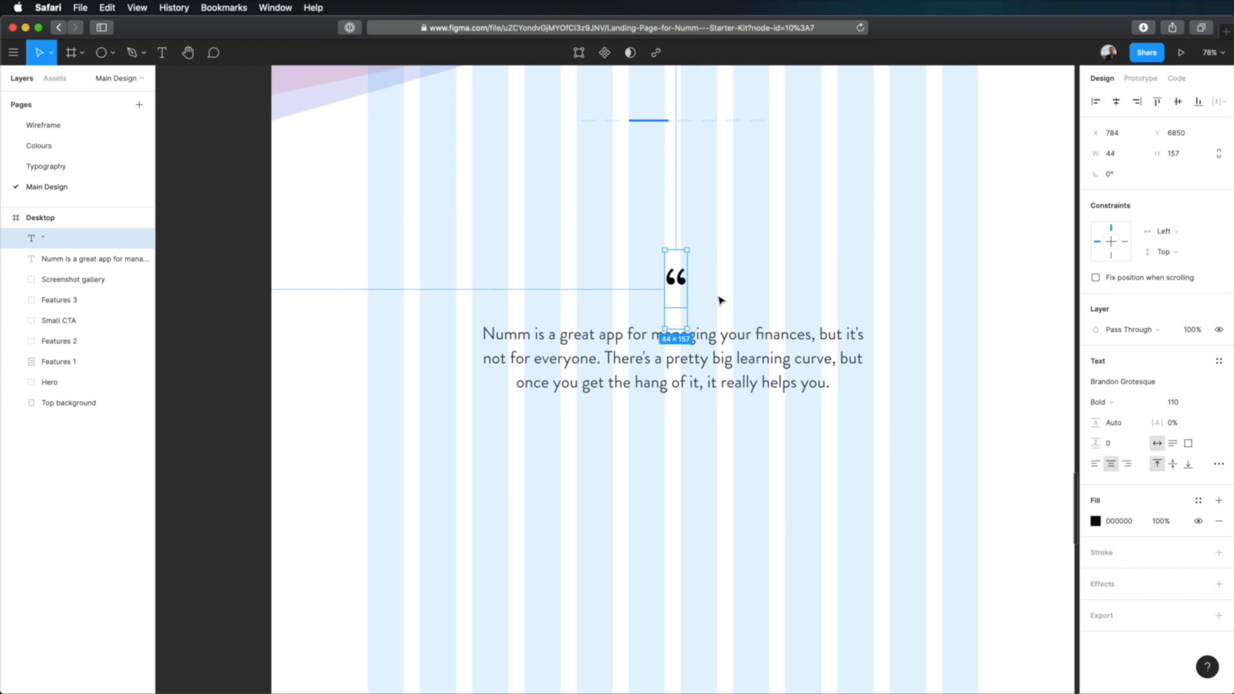
# Copy the red F25C63 from the secondary colours on the Colours page and apply it to the quotation mark at 80% opacity.
pyautogui.click(71, 146)
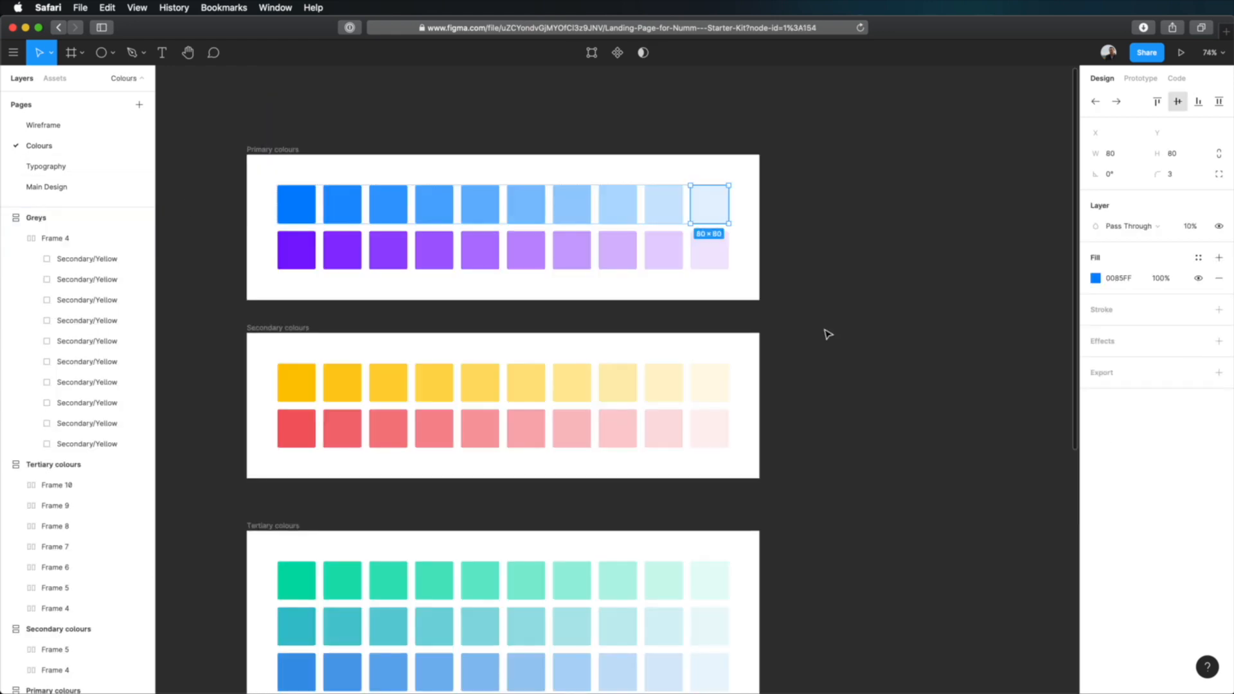
pyautogui.click(299, 427)
pyautogui.click(1124, 456)
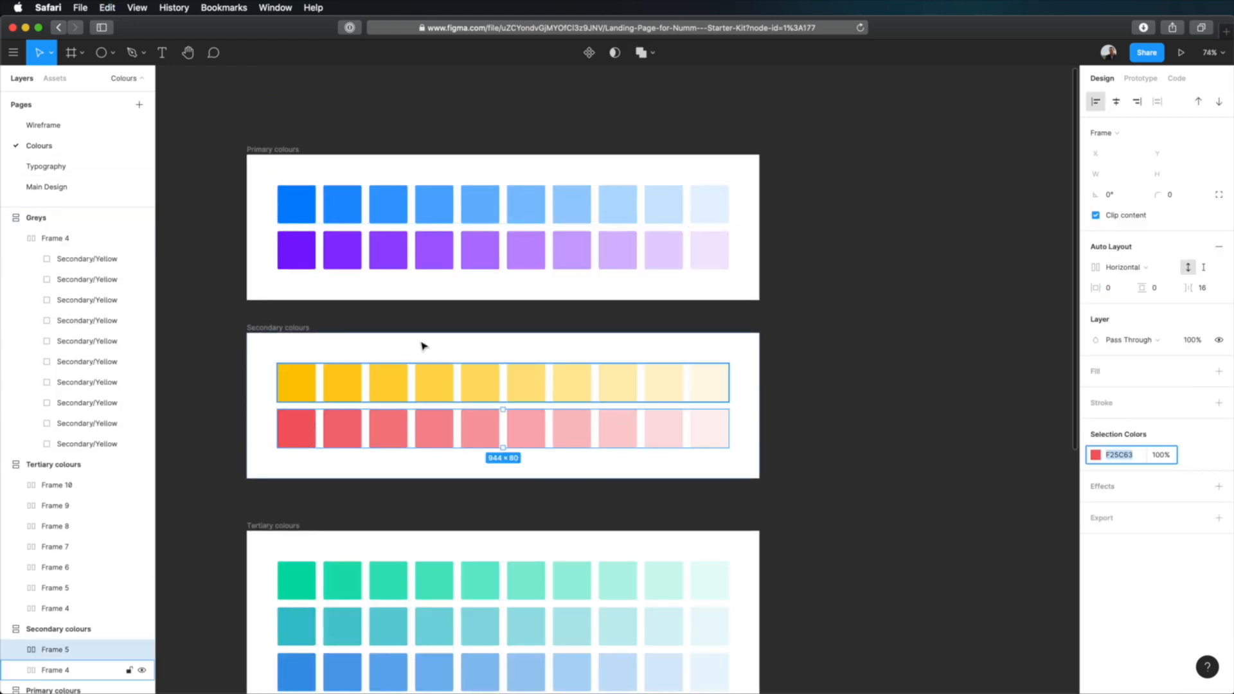
pyautogui.click(48, 186)
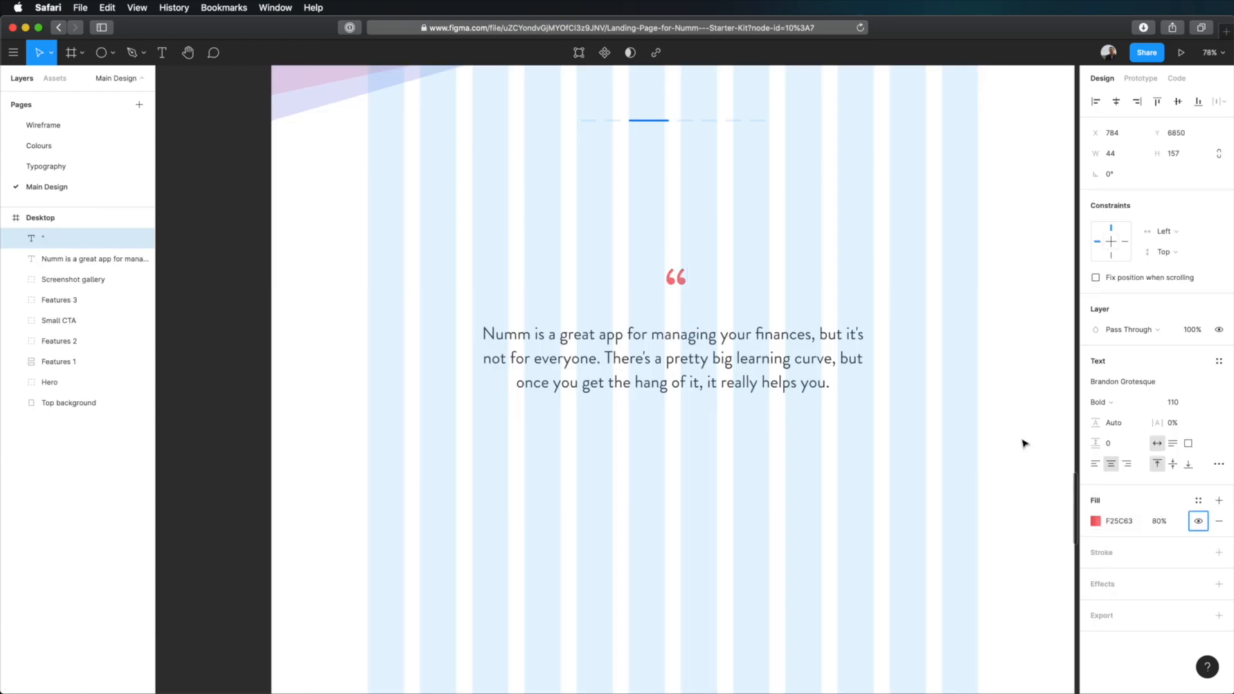
pyautogui.click(975, 393)
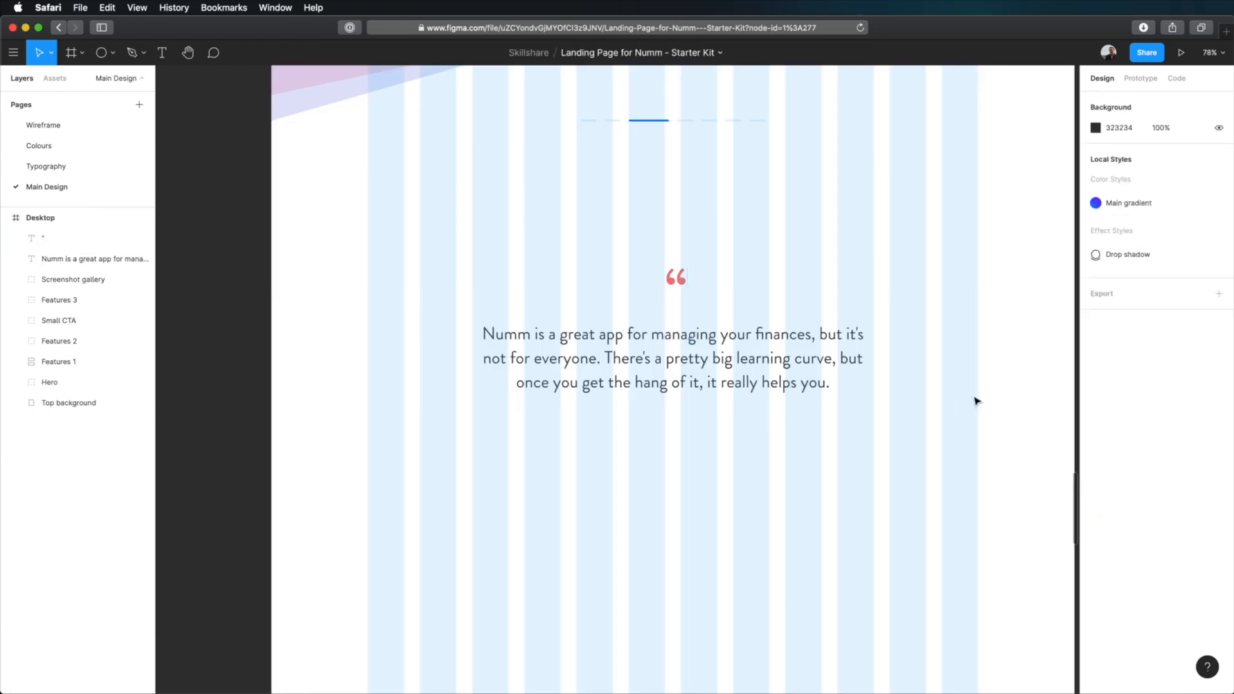
# Hide the layout grids and centre the quotation mark horizontally over the testimonial text.
pyautogui.hotkey('ctrl', 'g')
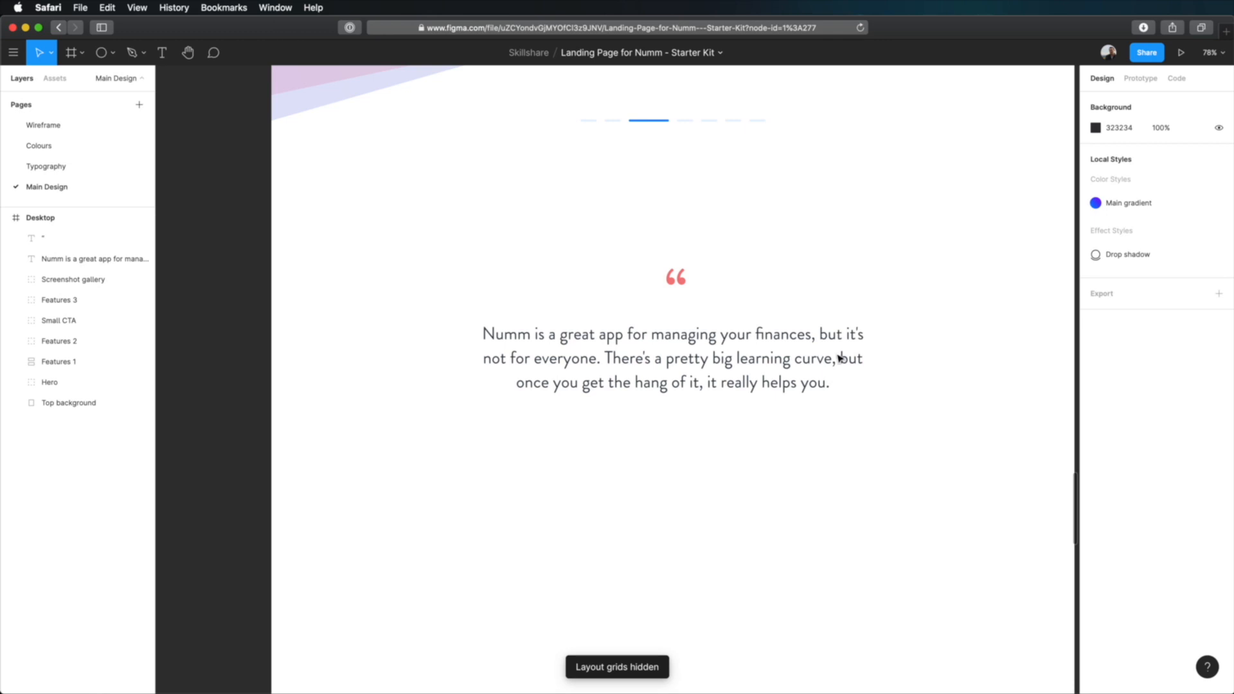
pyautogui.moveTo(730, 268); pyautogui.dragTo(639, 409)
pyautogui.click(874, 309)
pyautogui.moveTo(770, 243); pyautogui.dragTo(602, 460)
pyautogui.click(1012, 300)
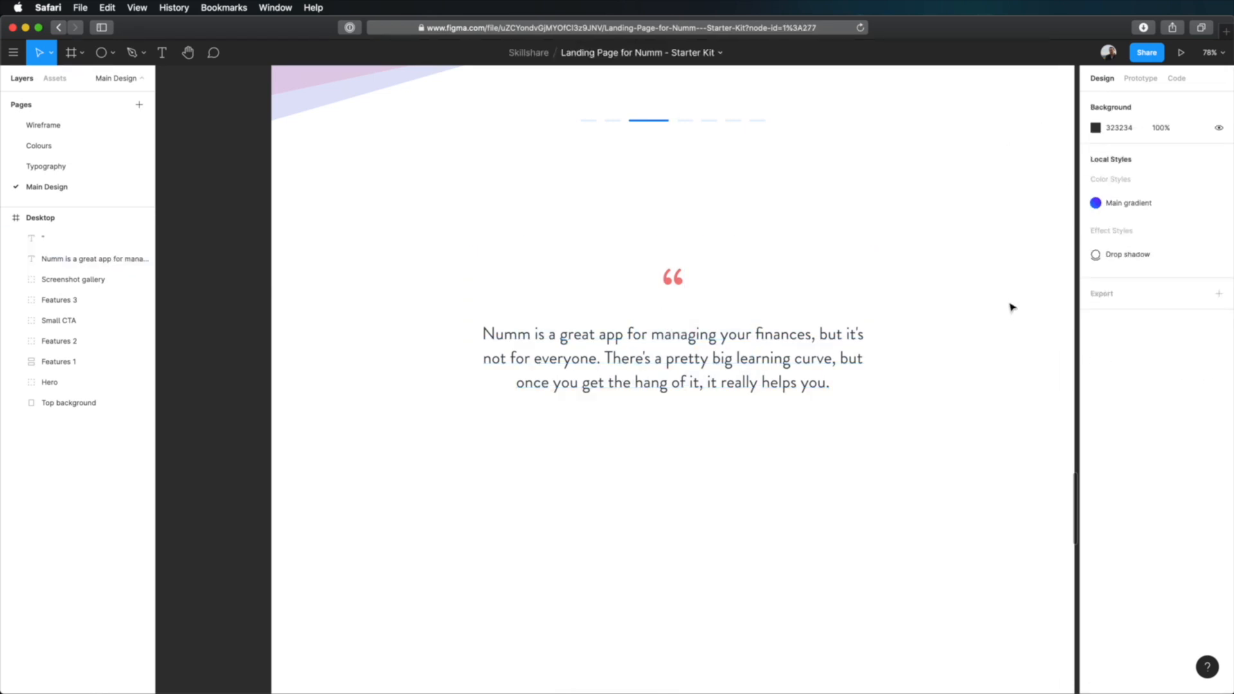
# Move the quotation mark down closer to the testimonial text.
pyautogui.click(668, 281)
pyautogui.moveTo(669, 281); pyautogui.dragTo(676, 292)
pyautogui.click(924, 431)
# Add a circle below the testimonial text with the Ellipse tool and set its width and height to 64.
pyautogui.click(113, 53)
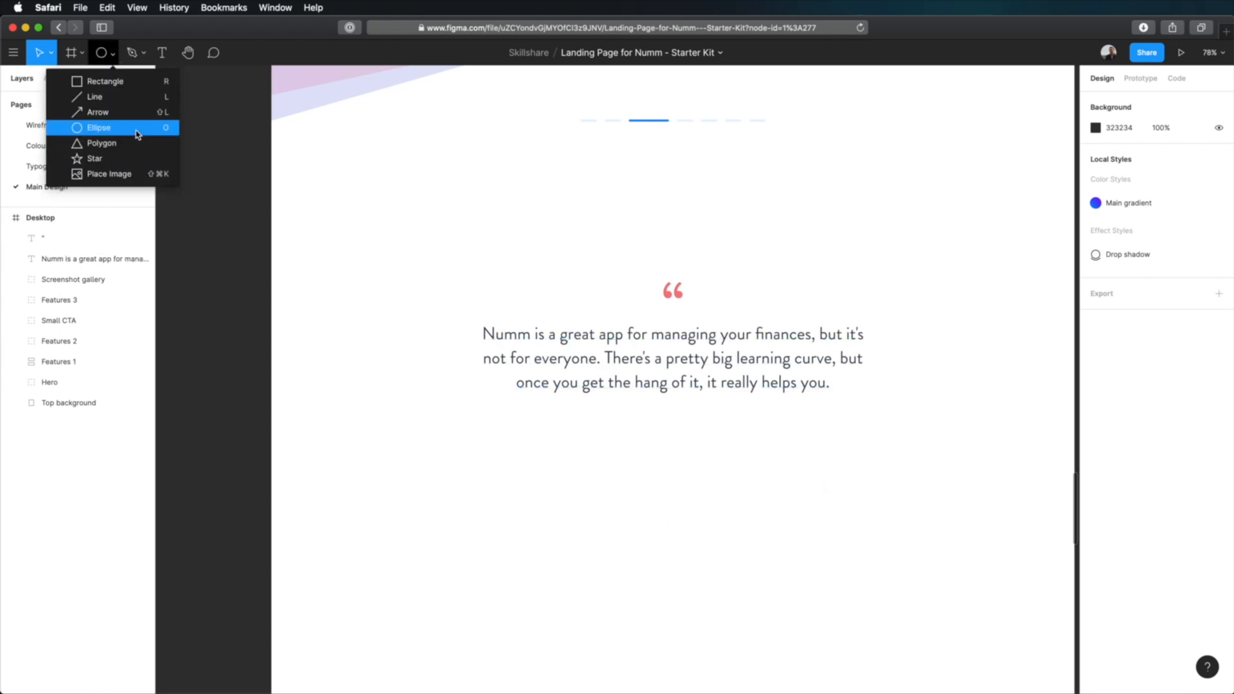
pyautogui.click(137, 128)
pyautogui.click(113, 52)
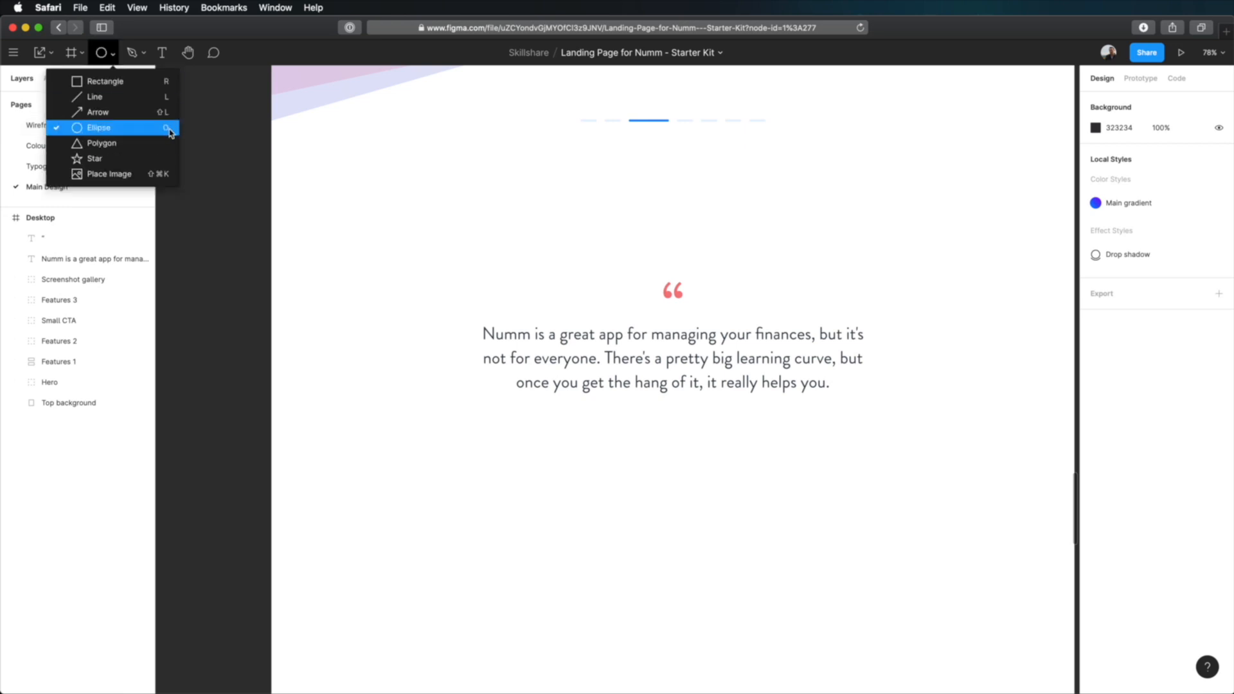
pyautogui.click(679, 432)
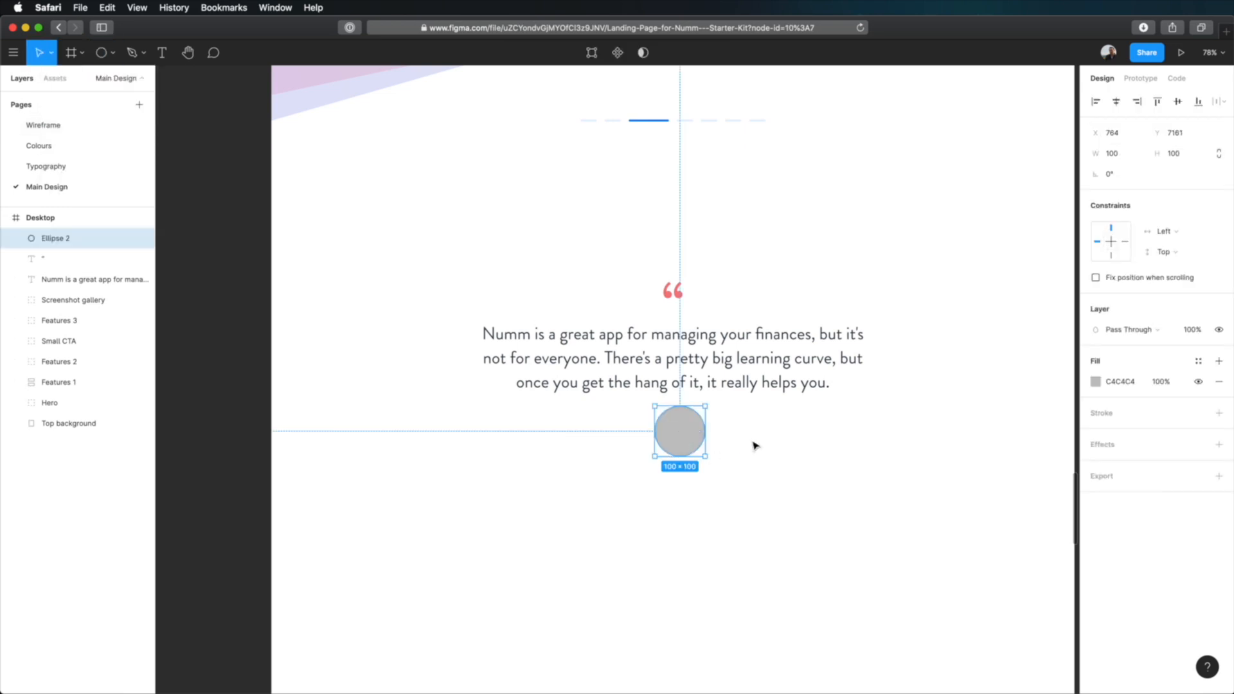
pyautogui.click(1116, 153)
pyautogui.write('64')
pyautogui.press('Tab')
pyautogui.write('64')
pyautogui.press('Tab')
pyautogui.click(728, 472)
# Centre the circle under the testimonial text and position it 32 px below the text box.
pyautogui.click(674, 425)
pyautogui.moveTo(674, 426); pyautogui.dragTo(676, 450)
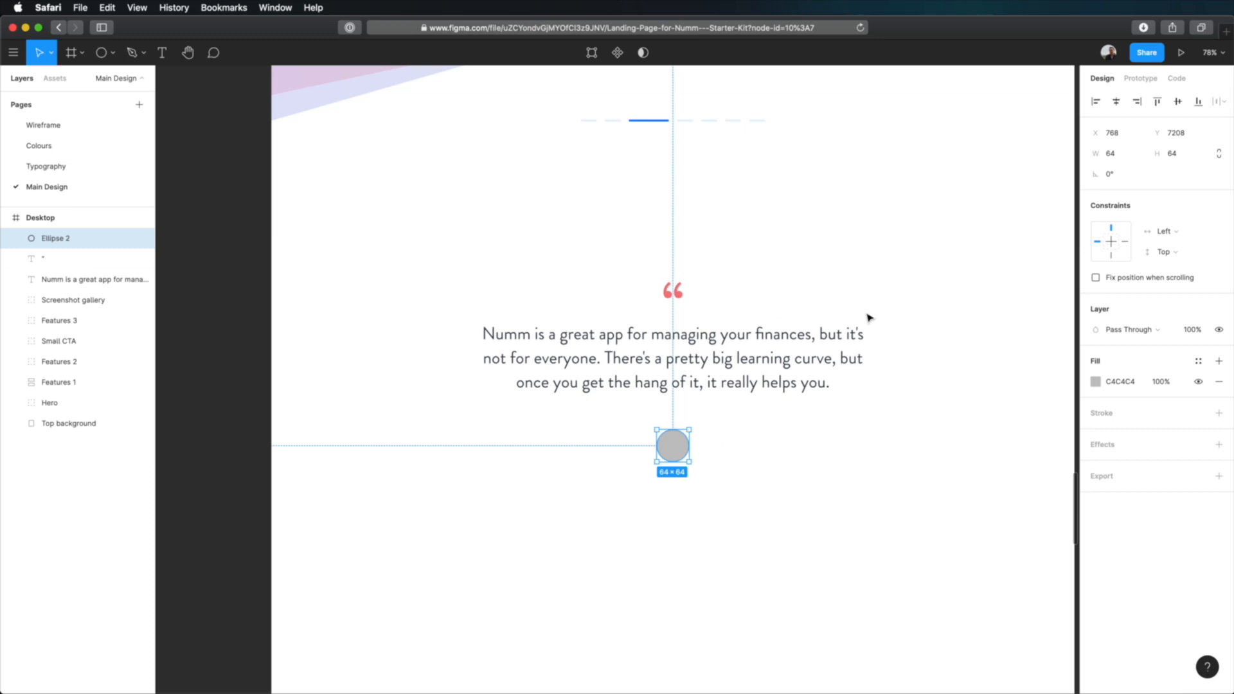
pyautogui.press('alt')
pyautogui.hotkey('shift', 'Up')
pyautogui.hotkey('shift', 'Up')
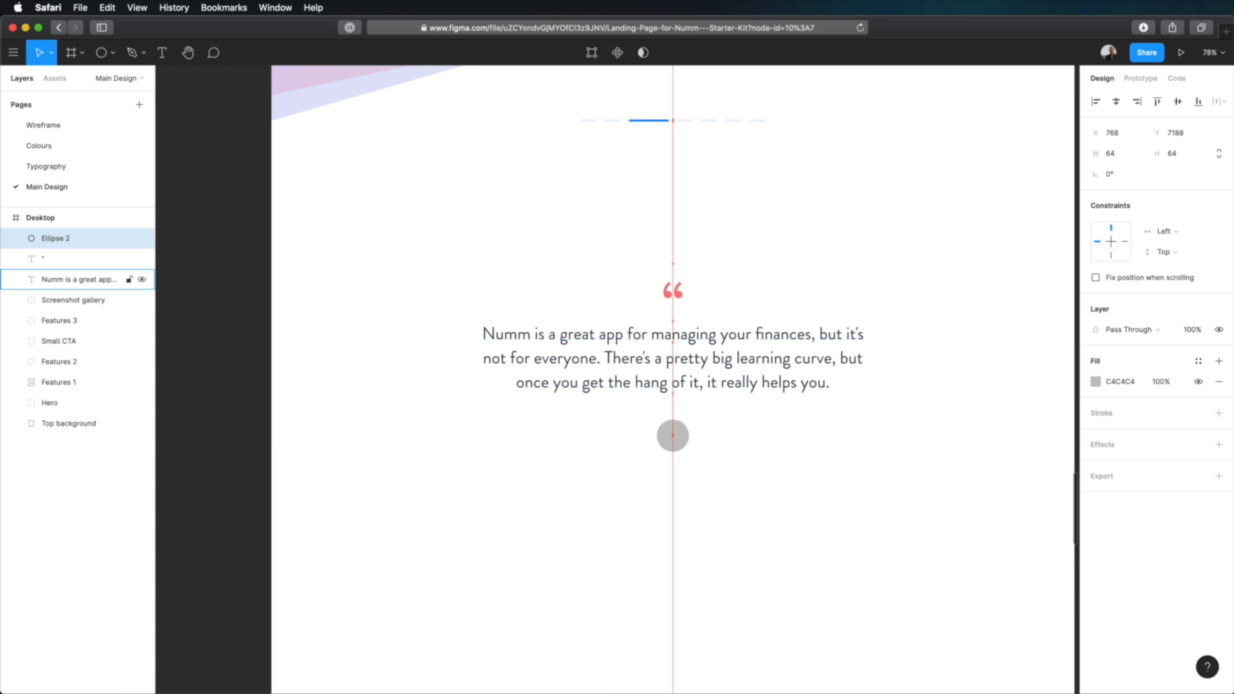
pyautogui.hotkey('shift', 'Up')
pyautogui.hotkey('shift', 'Up')
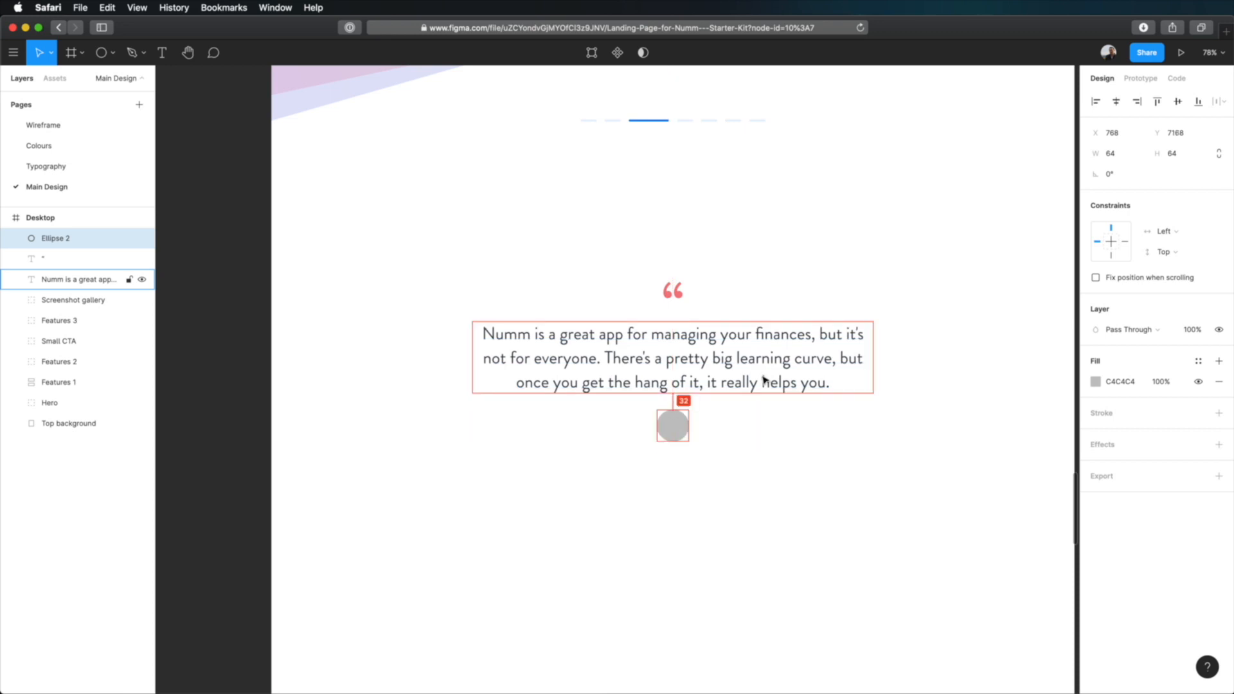
pyautogui.click(818, 504)
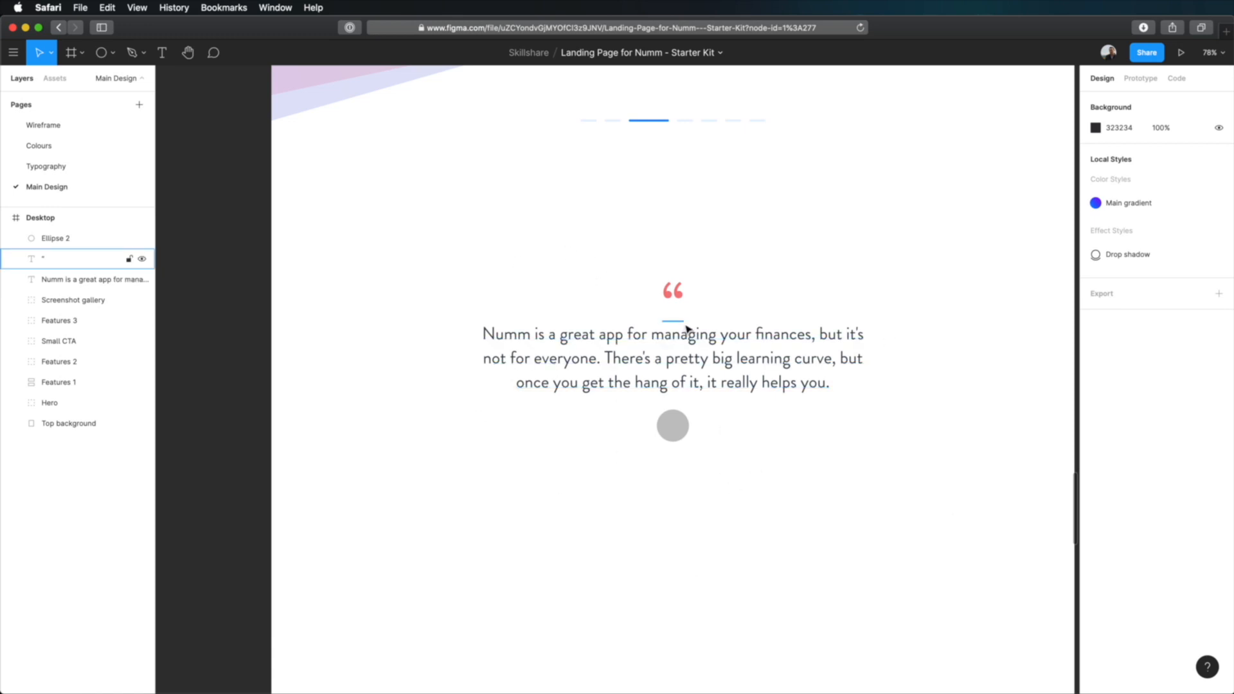
# Fill the circle with a woman's portrait photo found by searching "portrait" in the Unsplash plugin.
pyautogui.click(670, 436)
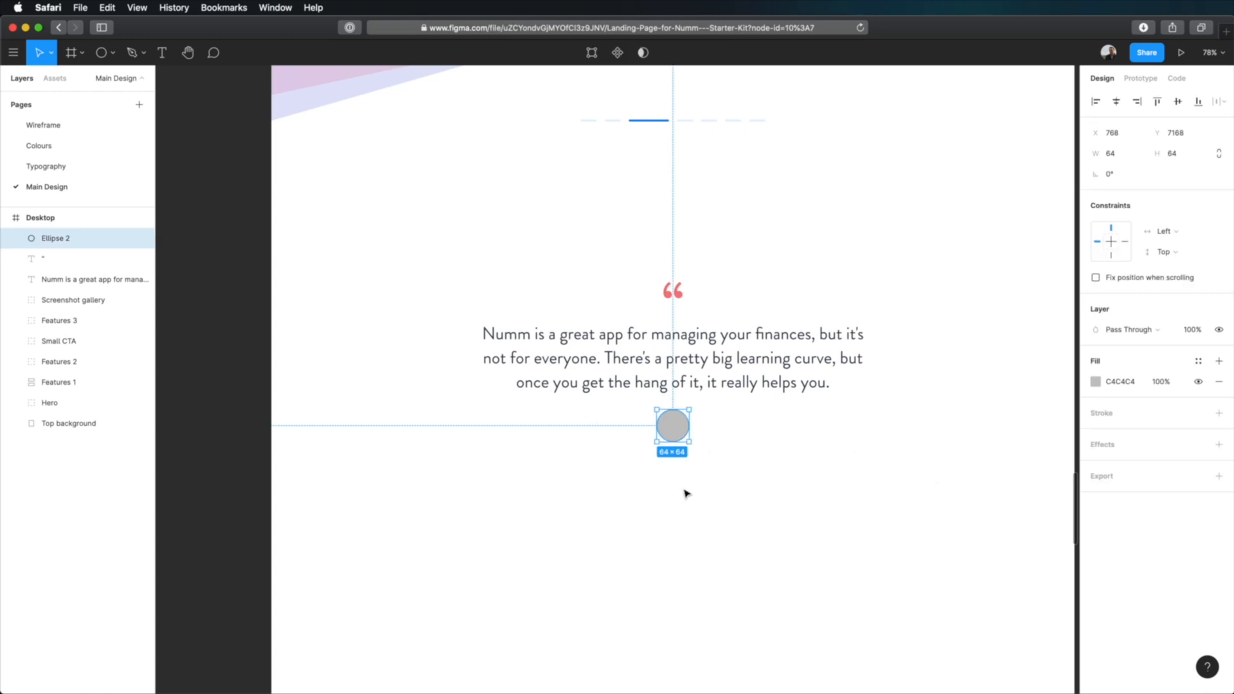
pyautogui.press('super+slash')
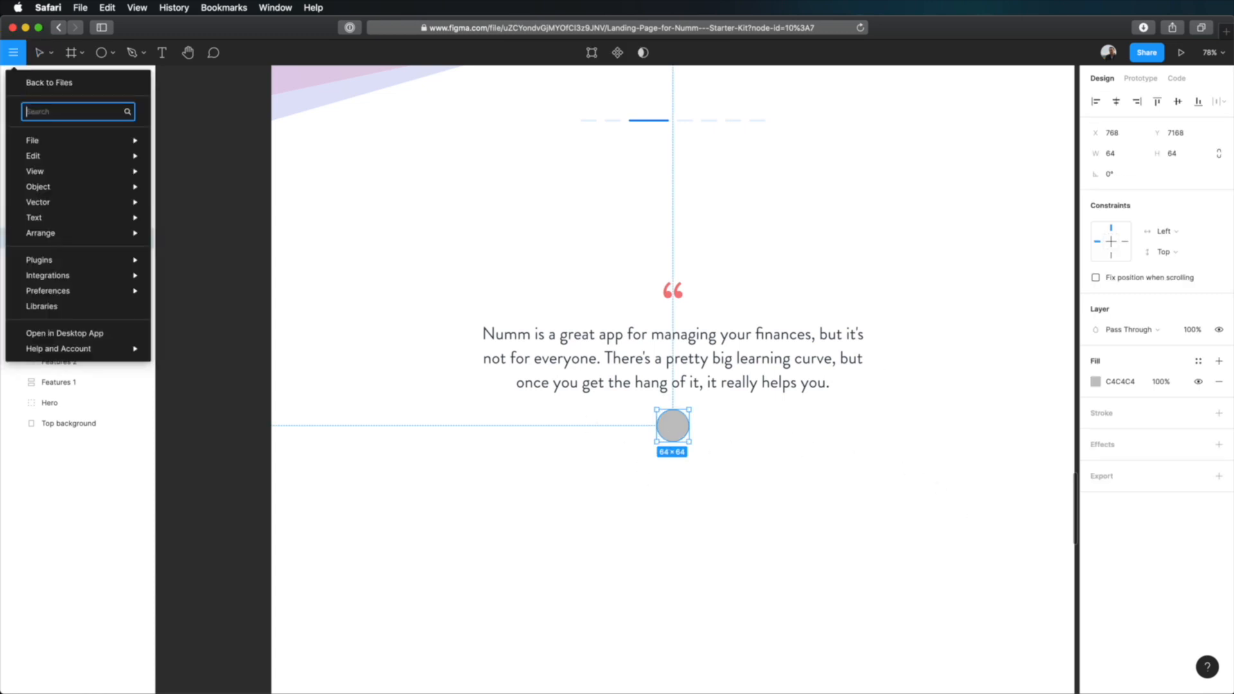
pyautogui.write('uns')
pyautogui.press('Return')
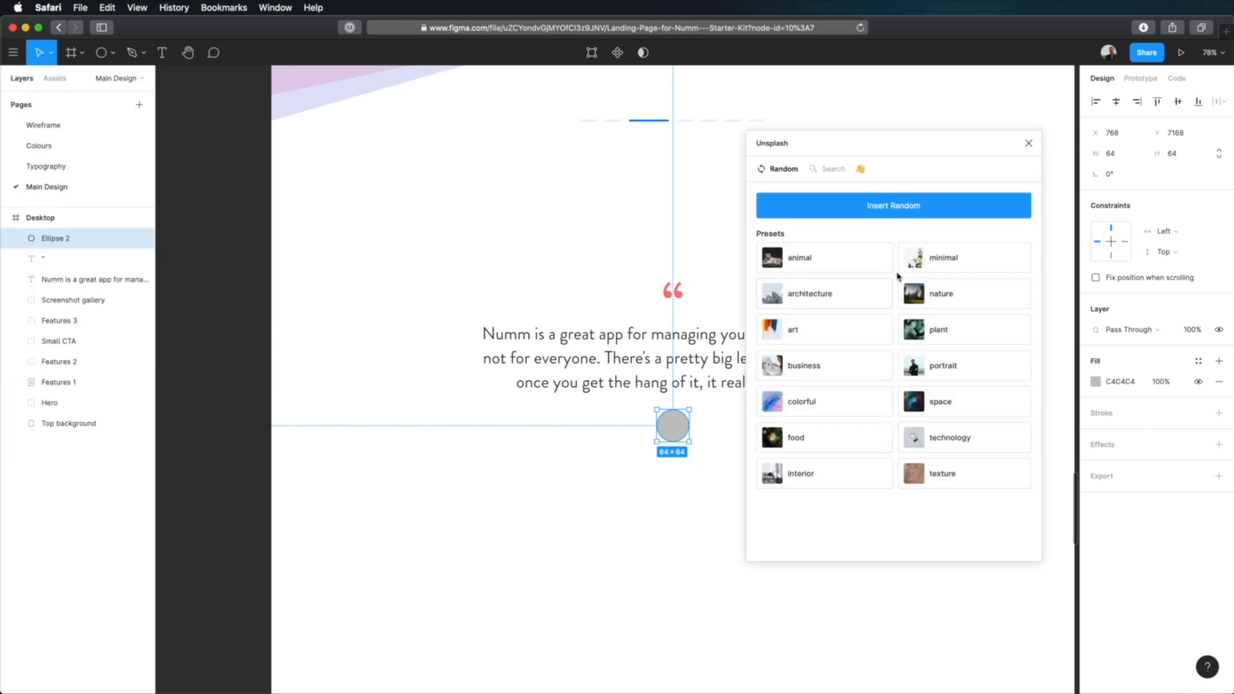
pyautogui.click(833, 169)
pyautogui.click(821, 205)
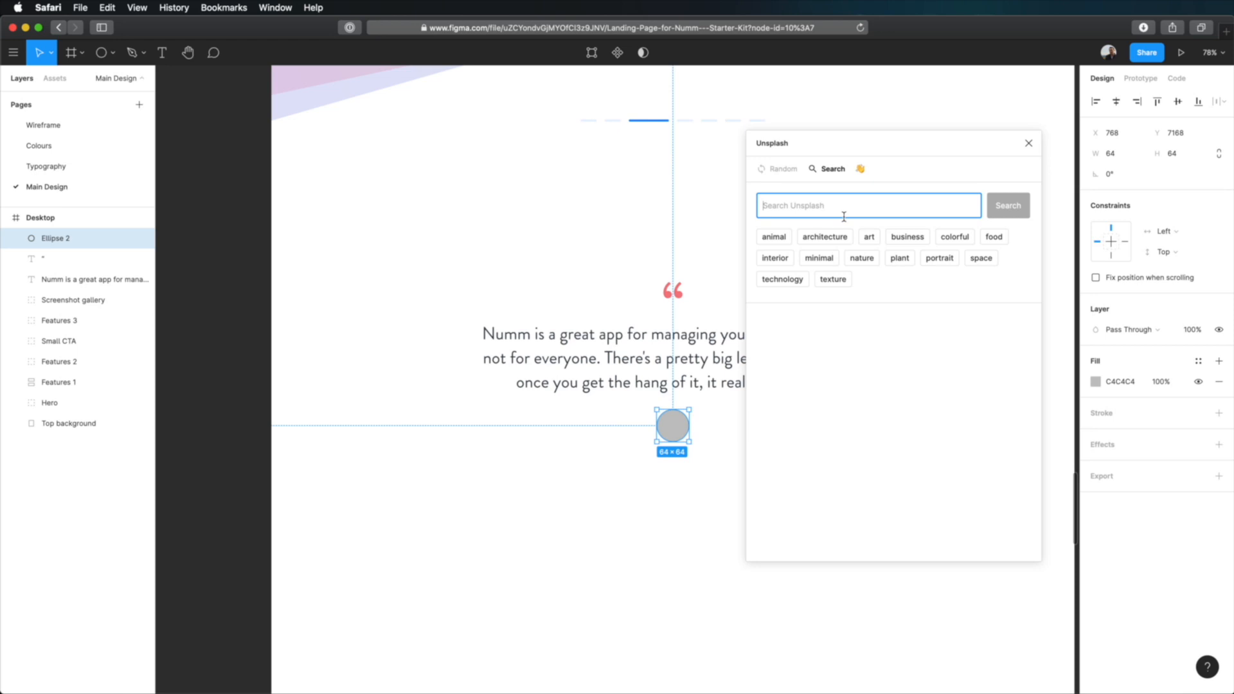
pyautogui.write('portrait')
pyautogui.press('Return')
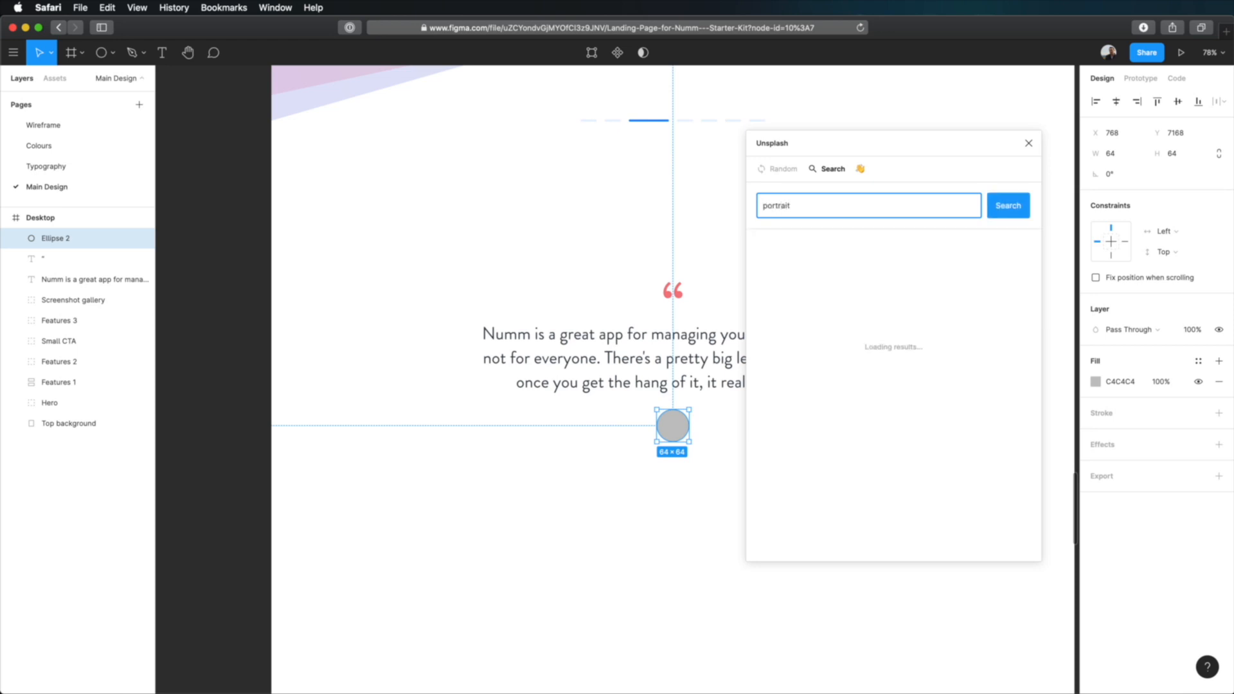
pyautogui.scroll(-2, 869, 302)
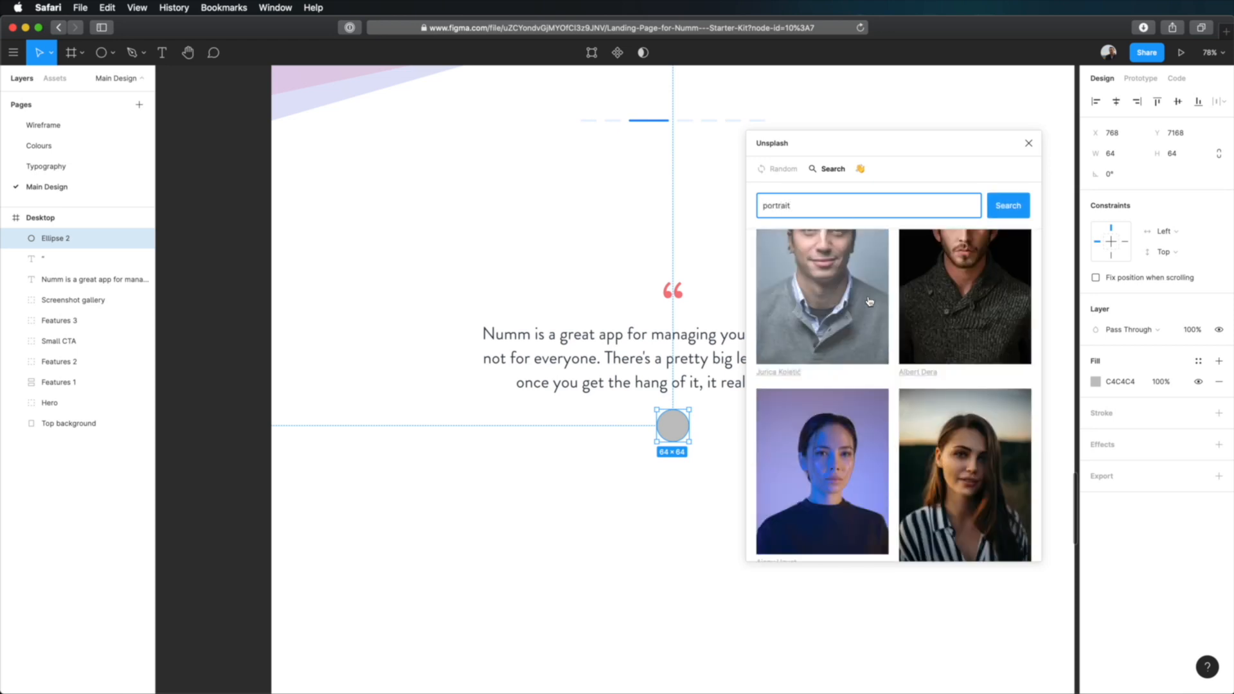
pyautogui.click(964, 476)
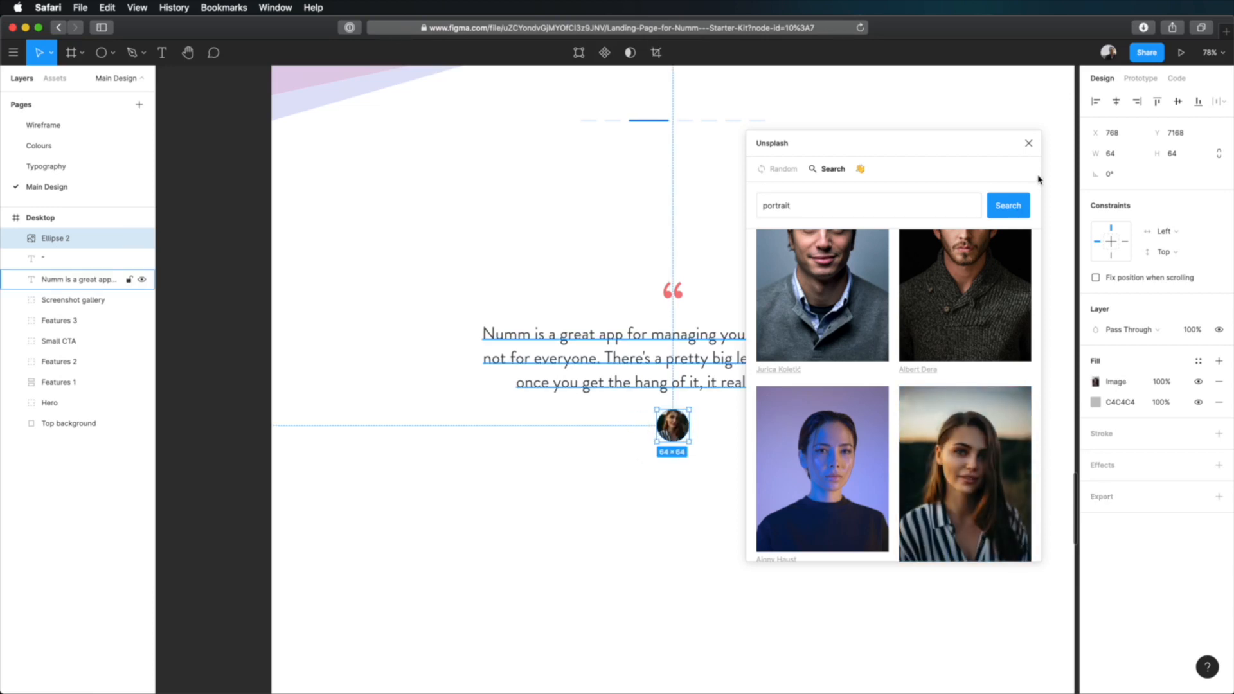
# Close the Unsplash plugin and copy the red "Support" label from the support feature section.
pyautogui.click(1029, 143)
pyautogui.click(835, 504)
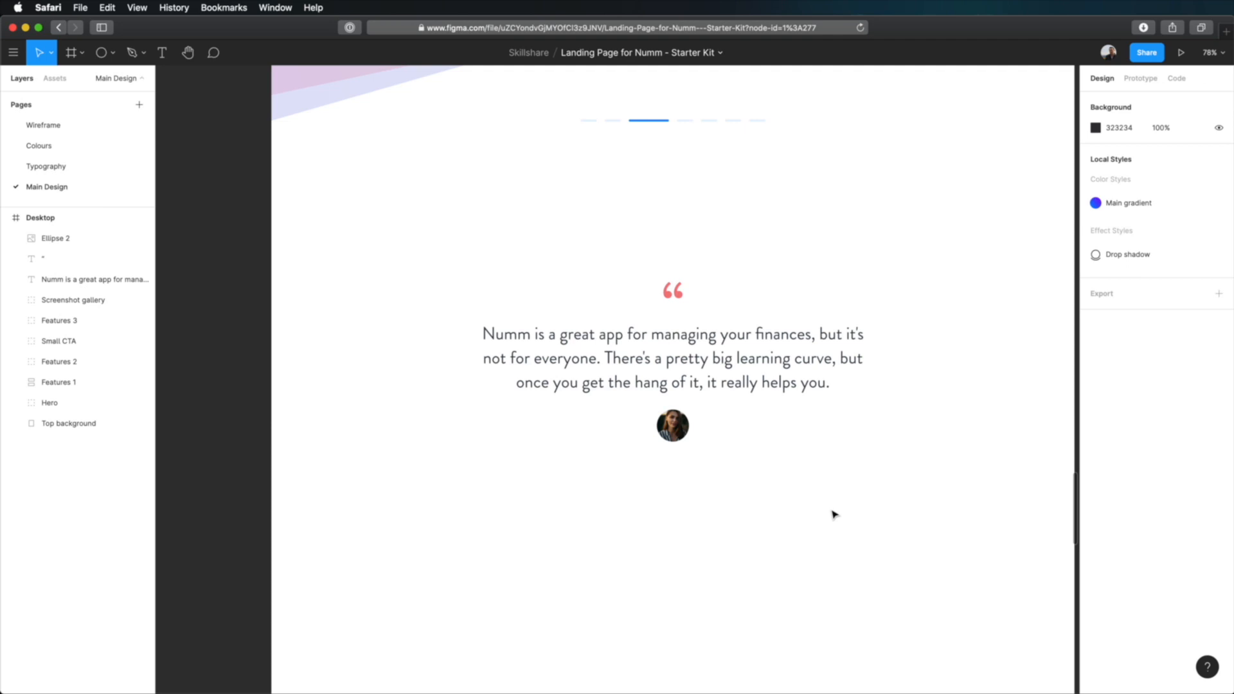
pyautogui.scroll(15, 836, 514)
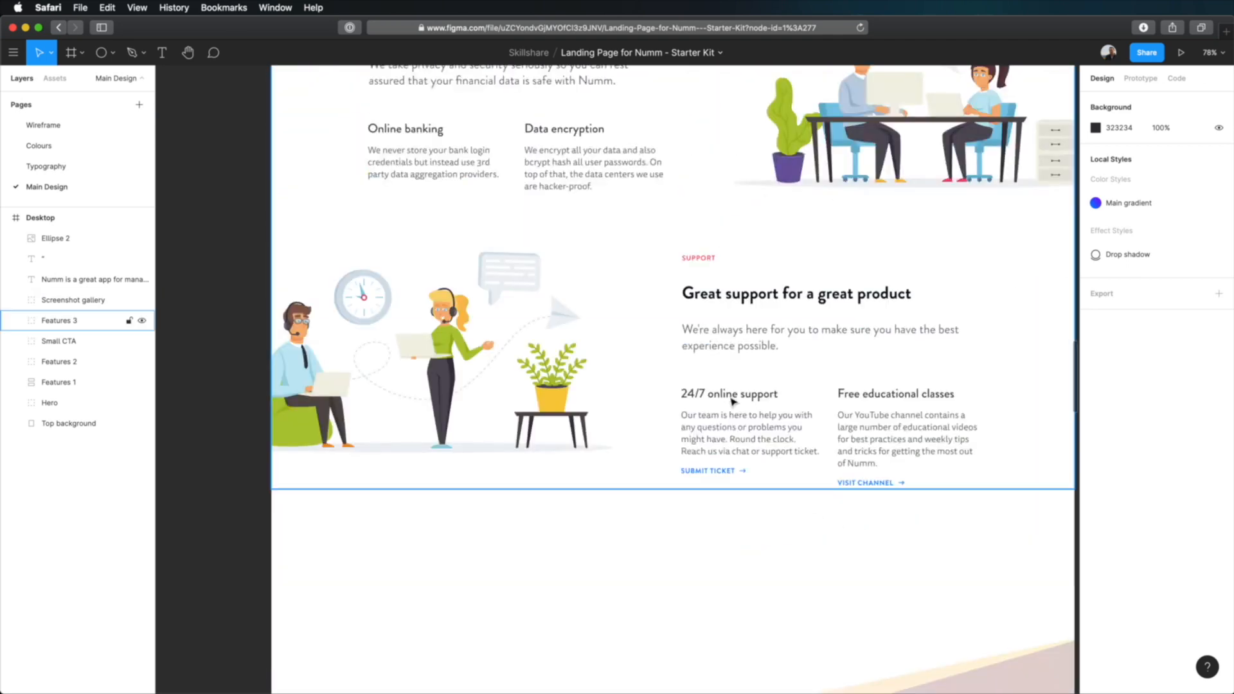
pyautogui.scroll(5, 680, 490)
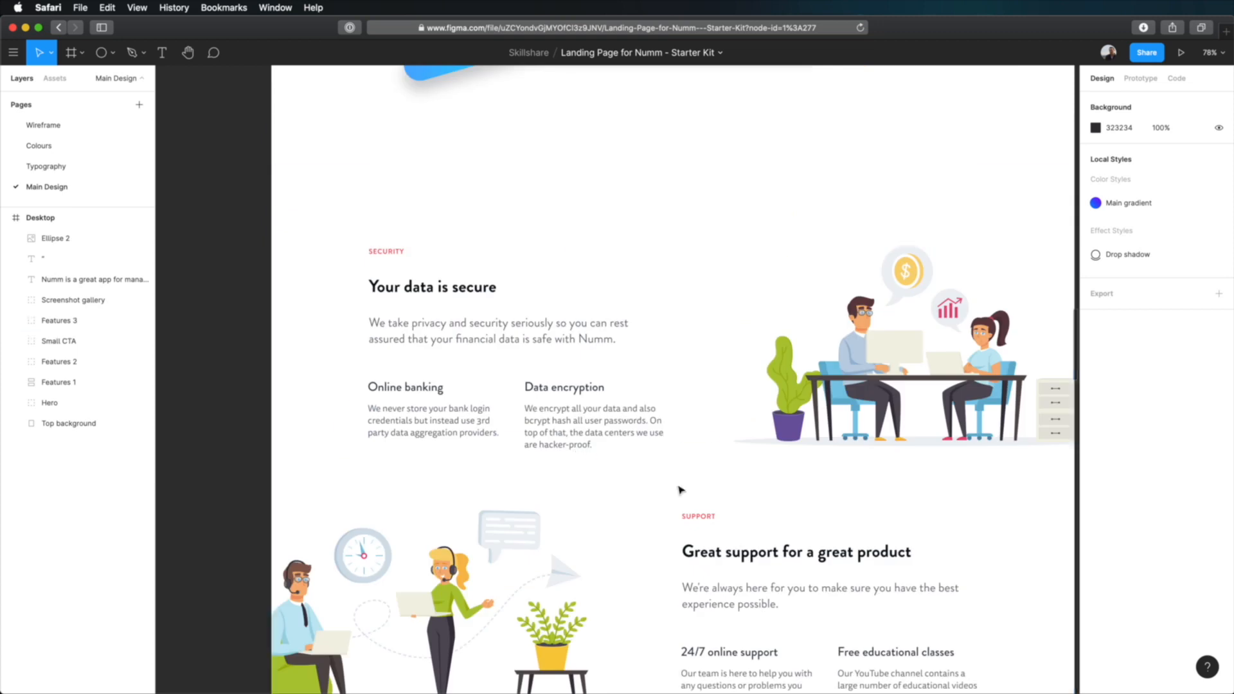
pyautogui.click(699, 517)
pyautogui.scroll(-10, 884, 572)
pyautogui.scroll(-10, 877, 573)
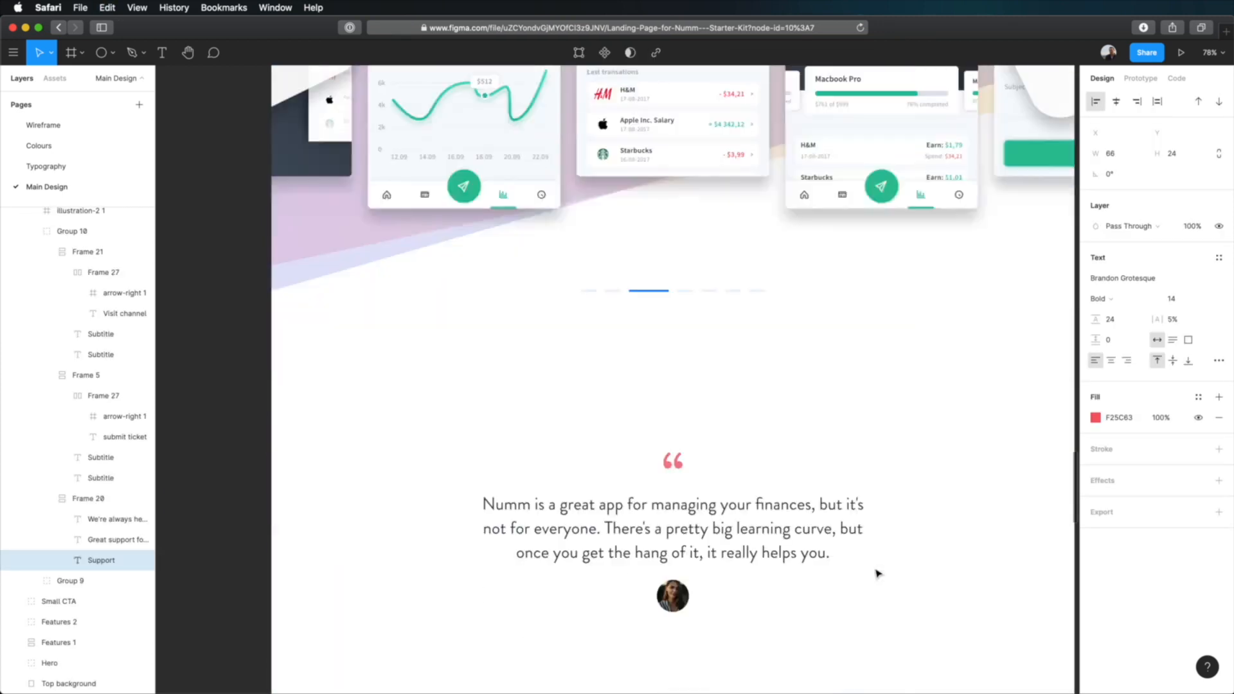
pyautogui.click(678, 399)
pyautogui.press('super+c')
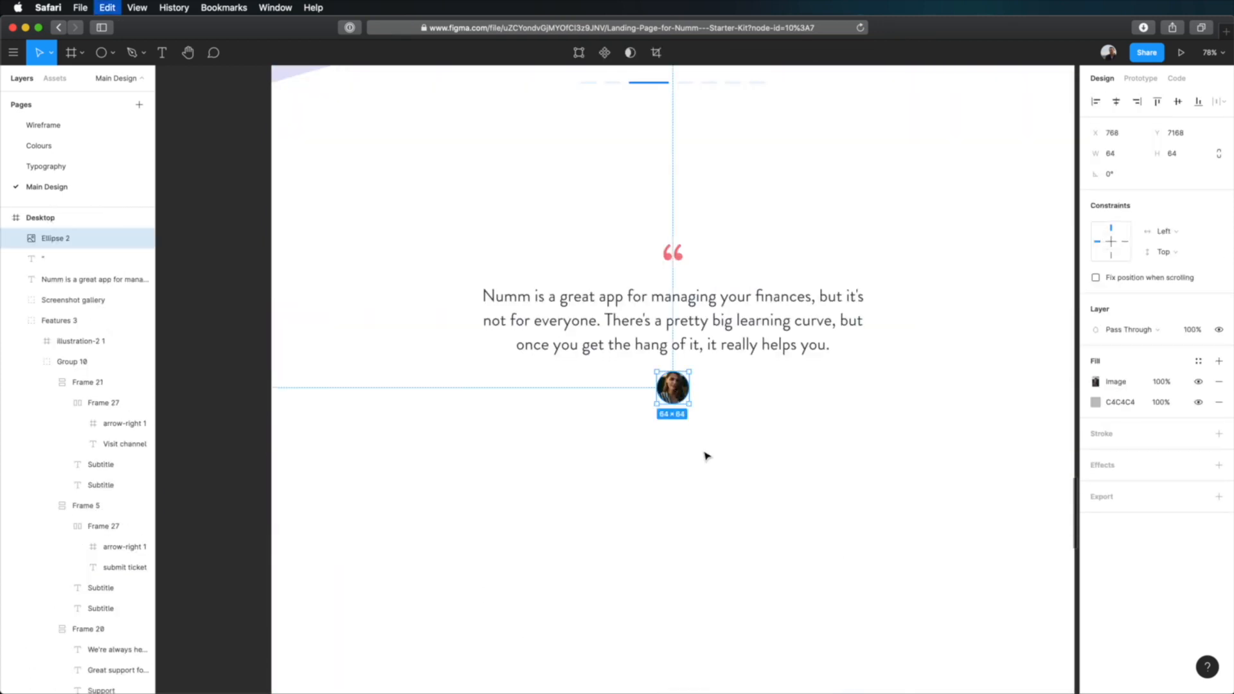
# Wrap the portrait circle below the testimonial text in an auto layout frame.
pyautogui.hscroll(1, 828, 384)
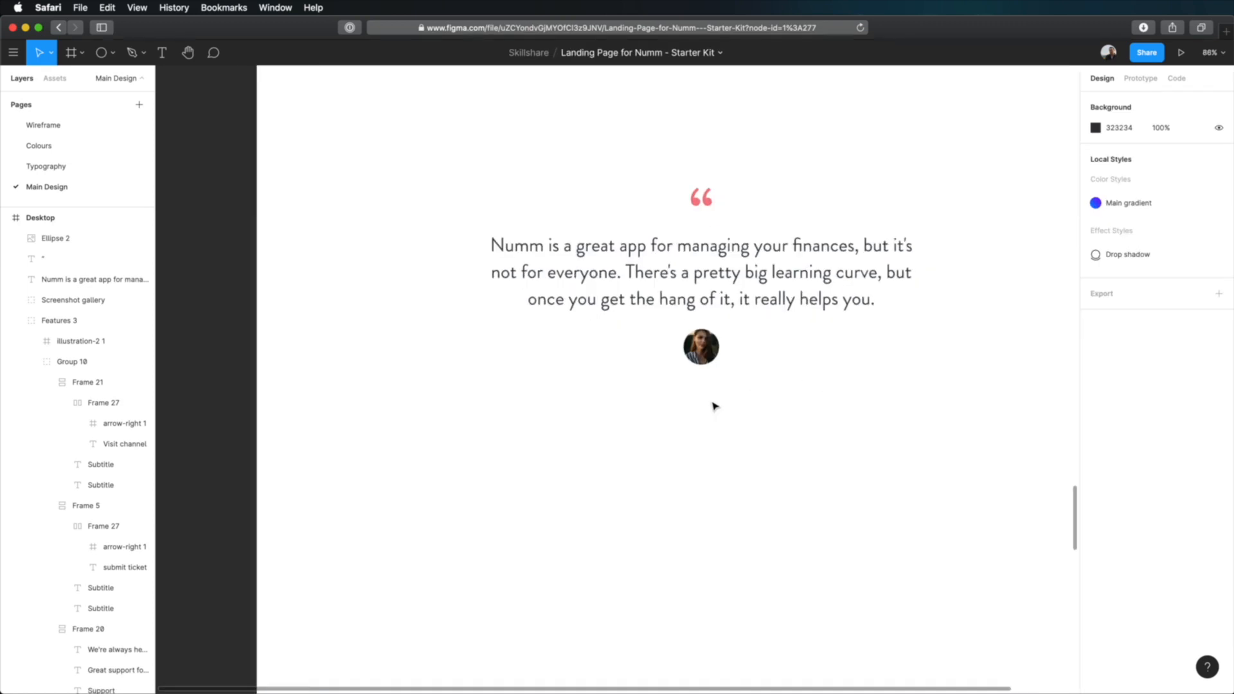
pyautogui.hscroll(1, 778, 355)
pyautogui.click(723, 350)
pyautogui.hscroll(1, 720, 353)
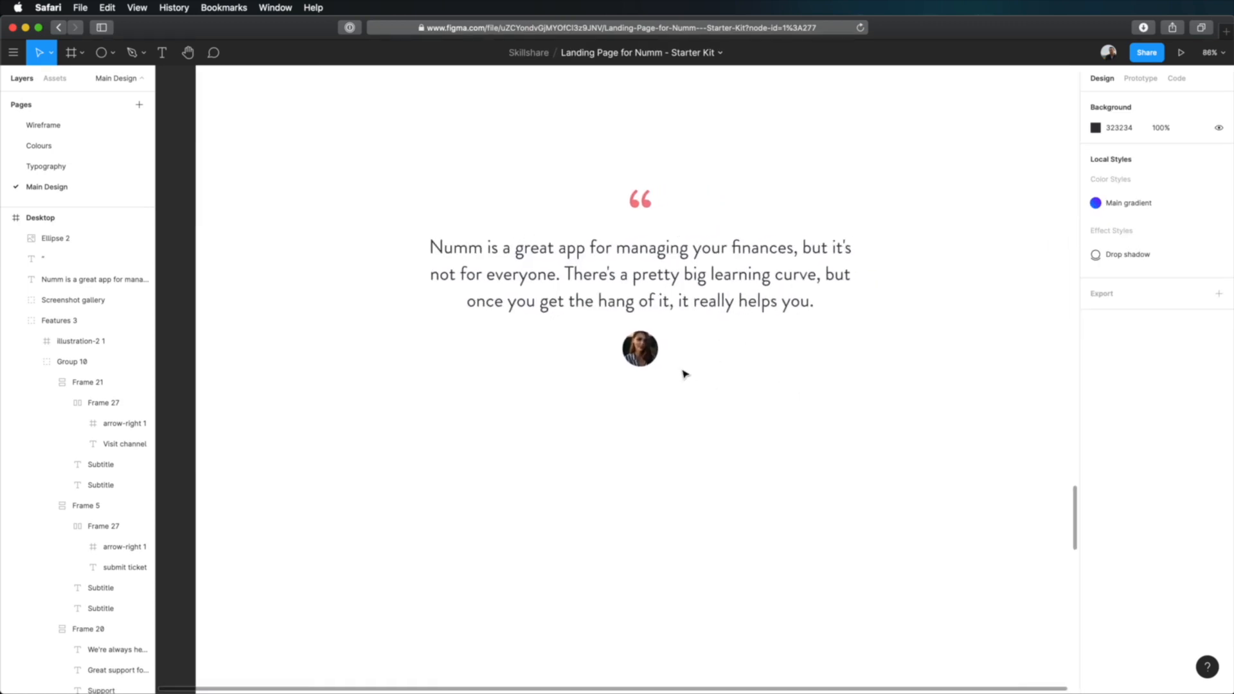
pyautogui.click(646, 355)
pyautogui.hotkey('shift', 'a')
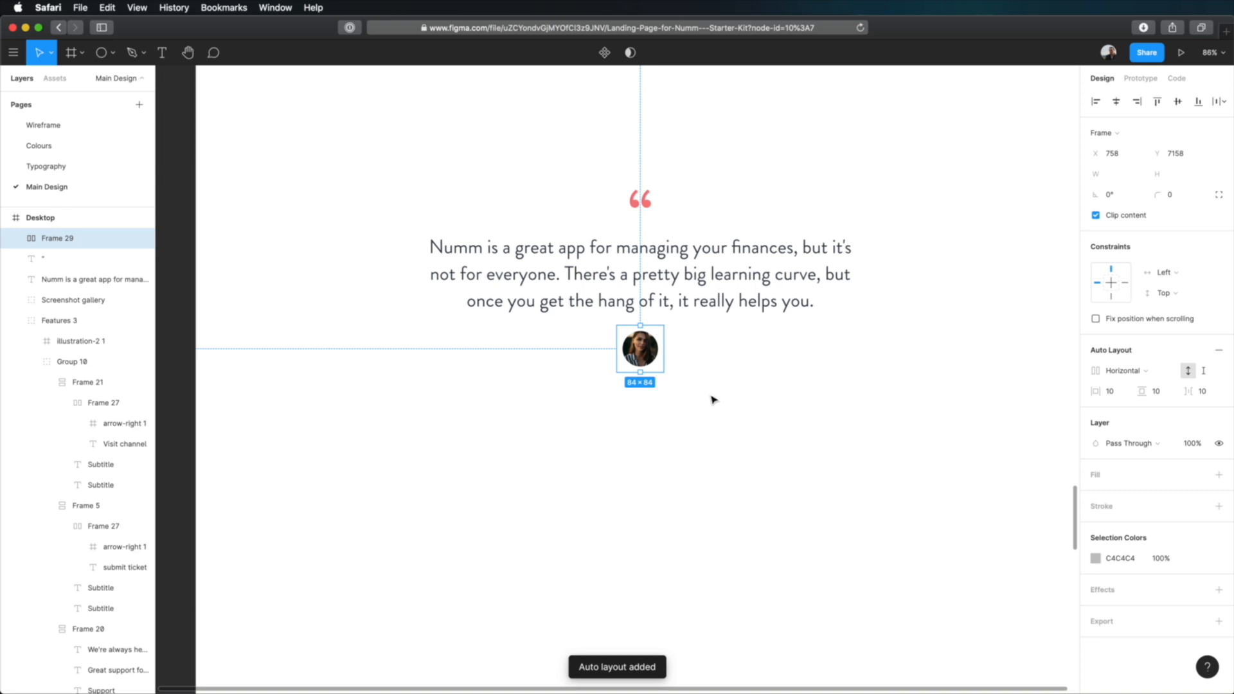
# Set the portrait frame's horizontal and vertical padding to 0 and its spacing between items to 16.
pyautogui.click(1118, 389)
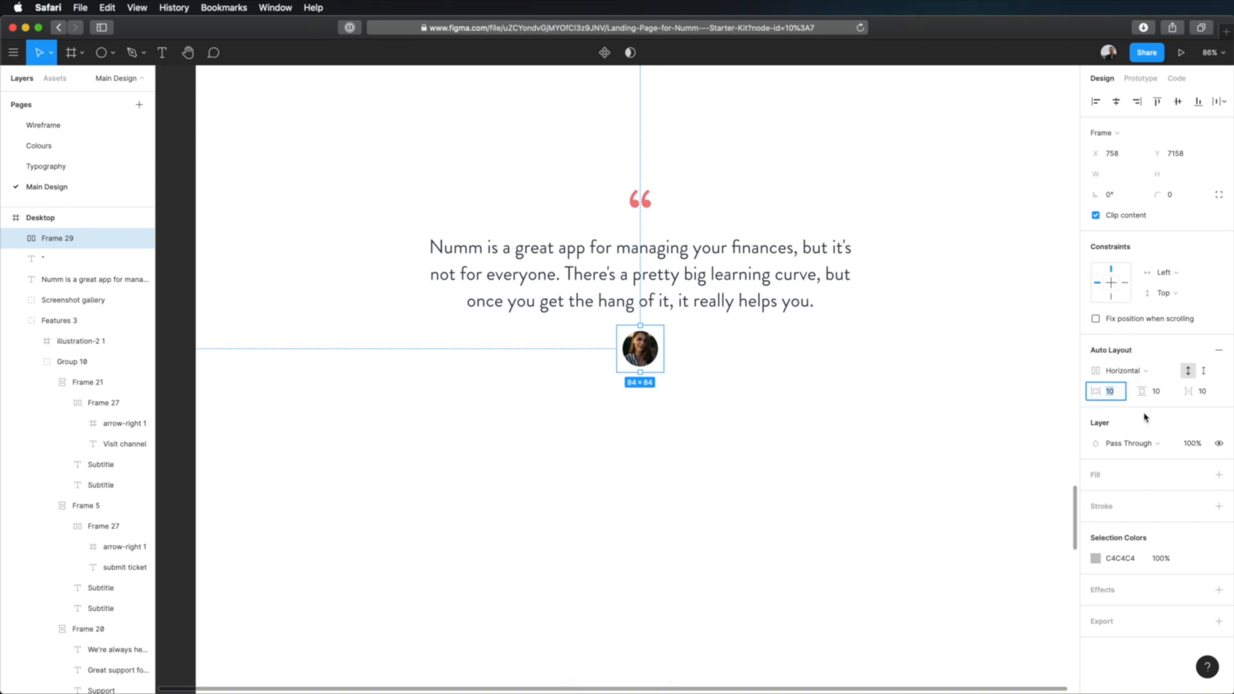
pyautogui.write('0')
pyautogui.press('Tab')
pyautogui.write('0')
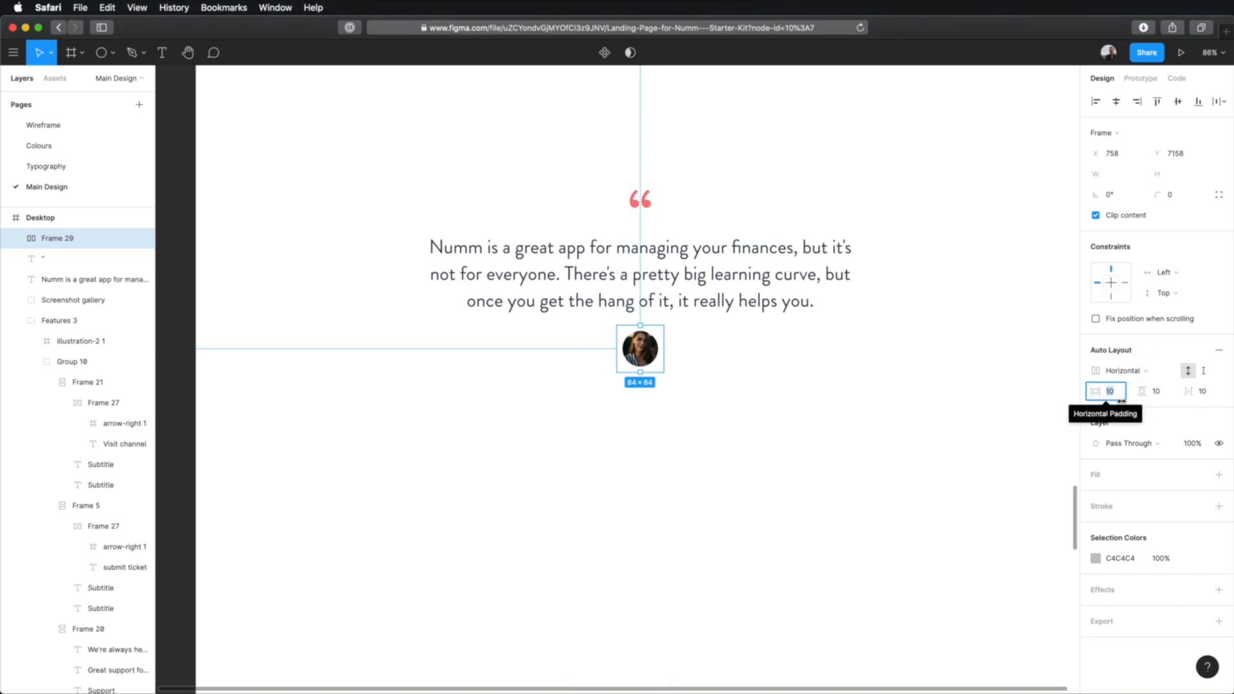
pyautogui.press('Tab')
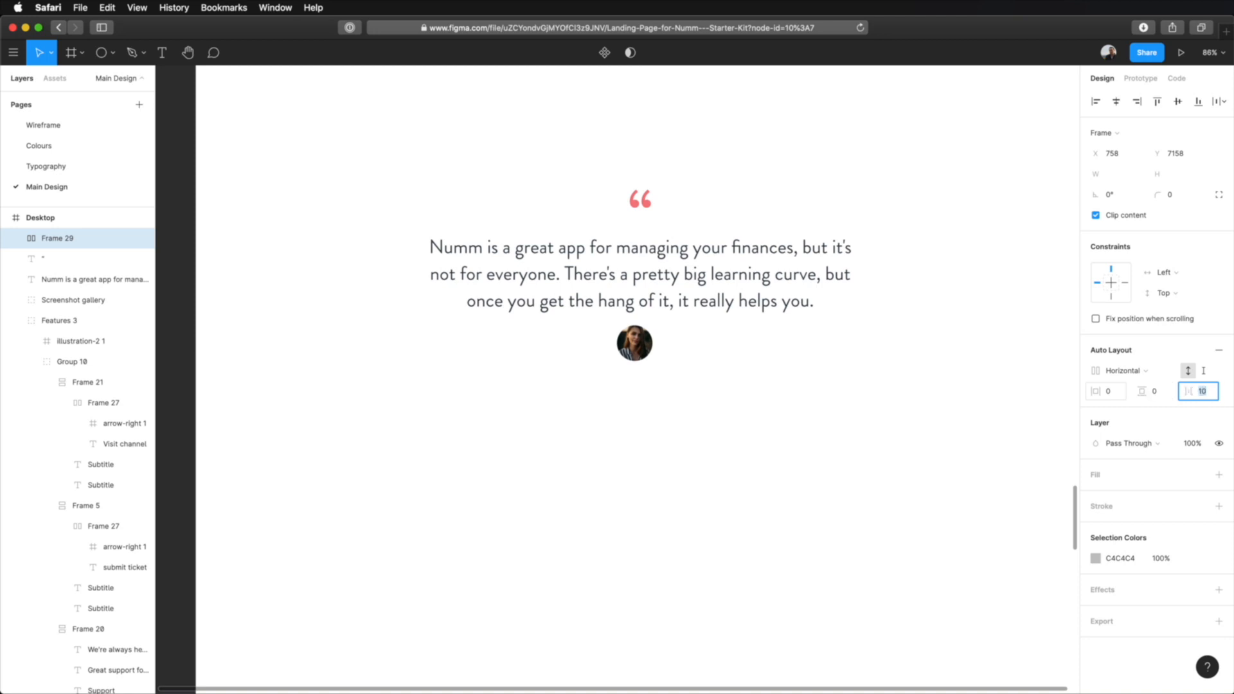
pyautogui.write('16')
pyautogui.press('Tab')
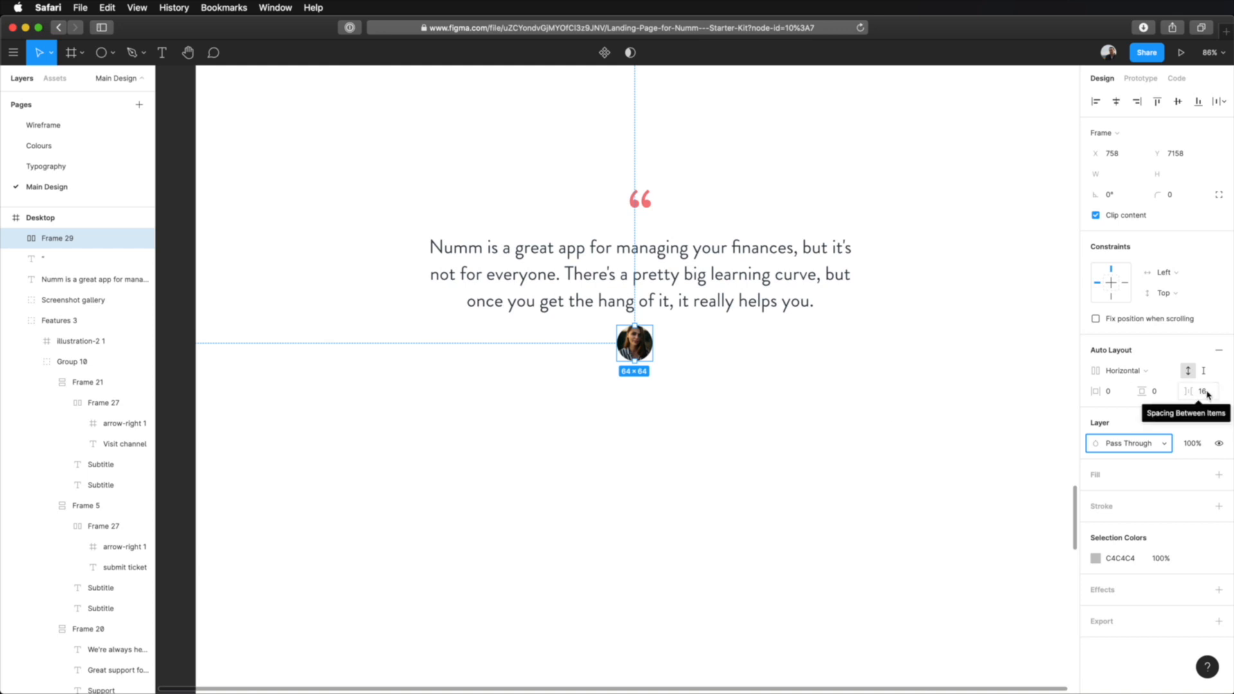
# Switch the portrait frame's auto layout to vertical and paste the copied "Support" label under the photo.
pyautogui.click(1144, 368)
pyautogui.click(1149, 386)
pyautogui.press('super+v')
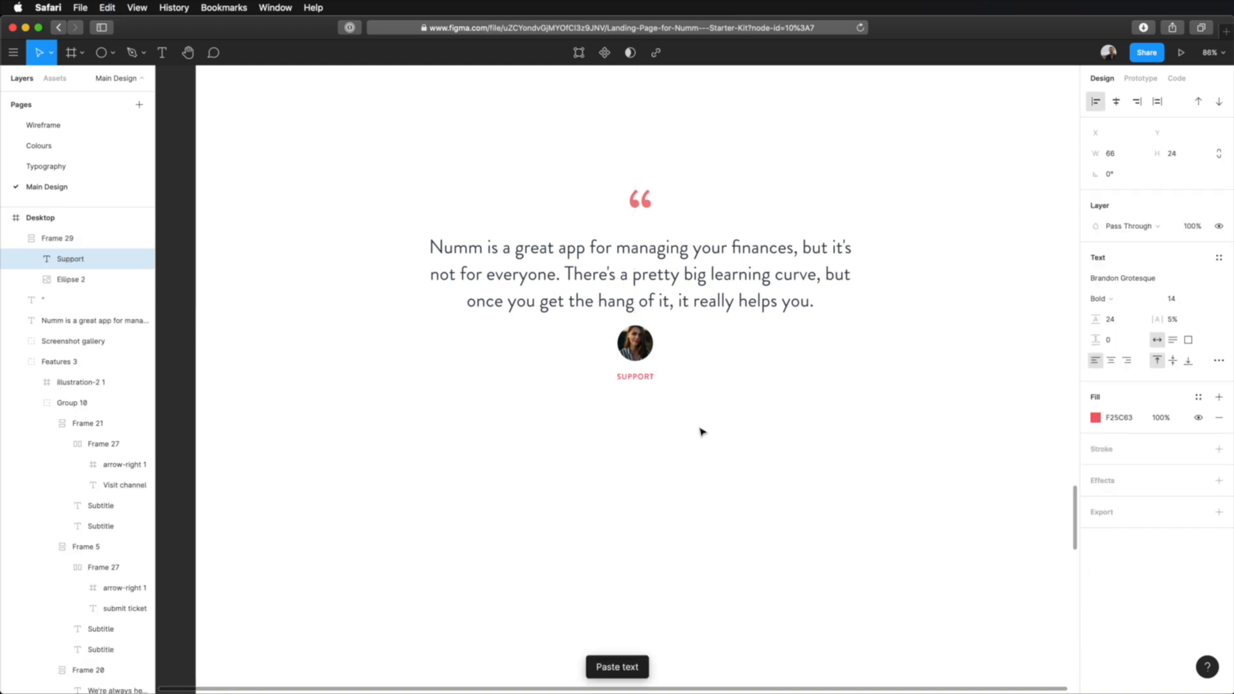
pyautogui.click(680, 427)
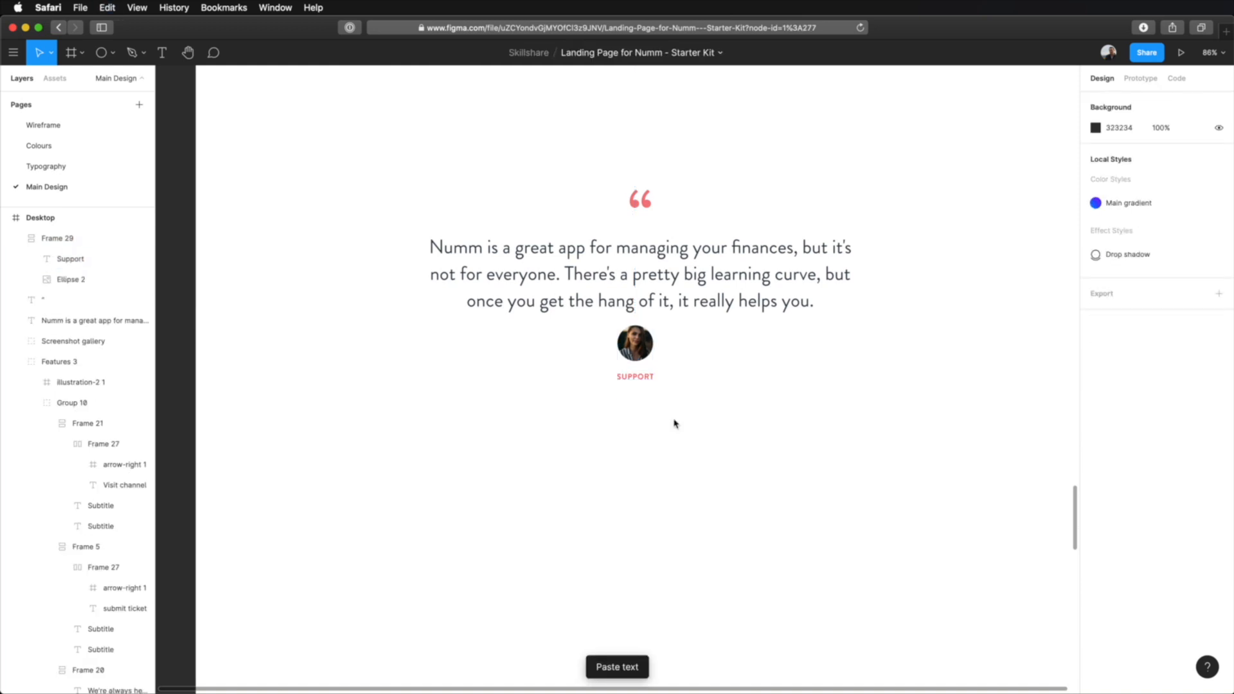
# Give the pasted label the testimonial text's fill colour, 030F1A at 80% opacity.
pyautogui.click(90, 320)
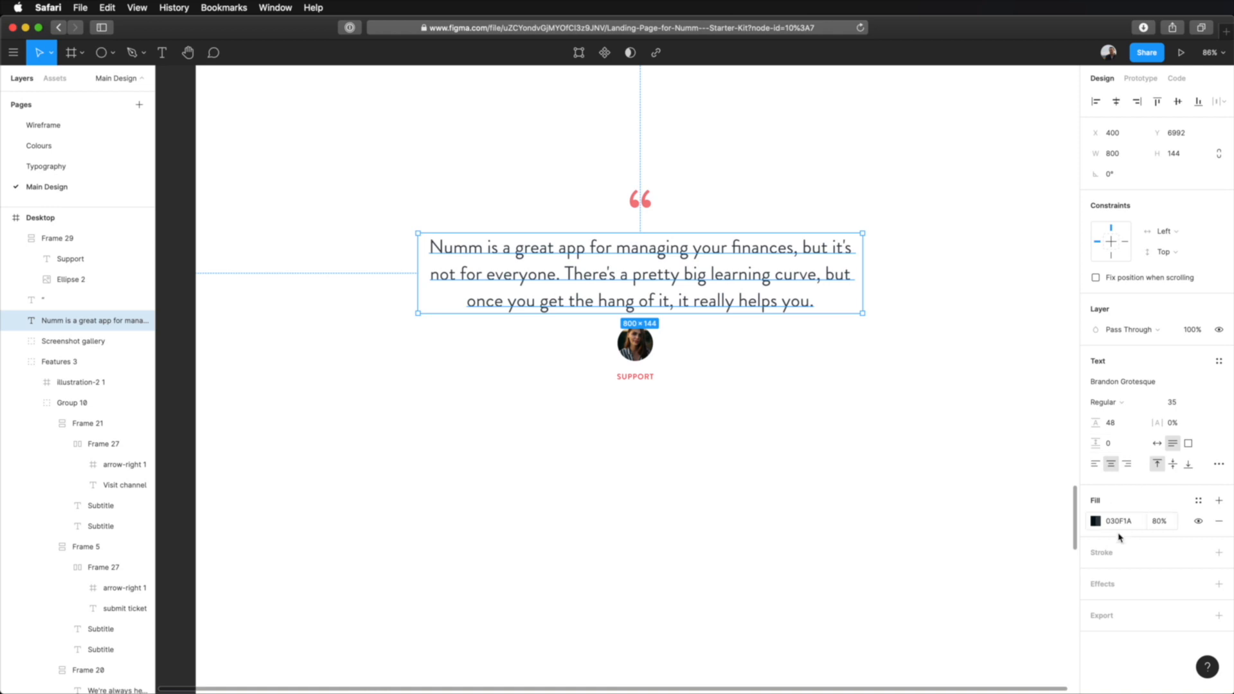
pyautogui.click(646, 354)
pyautogui.click(1124, 580)
pyautogui.click(1170, 420)
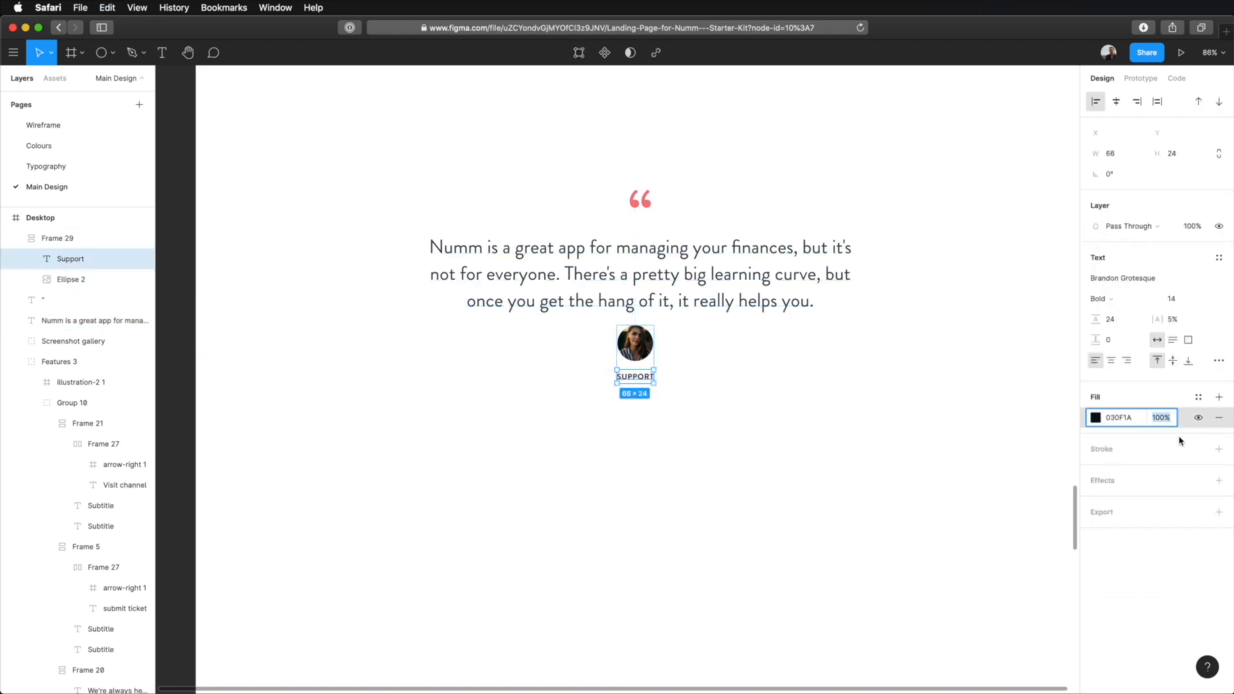
pyautogui.write('80')
pyautogui.press('Tab')
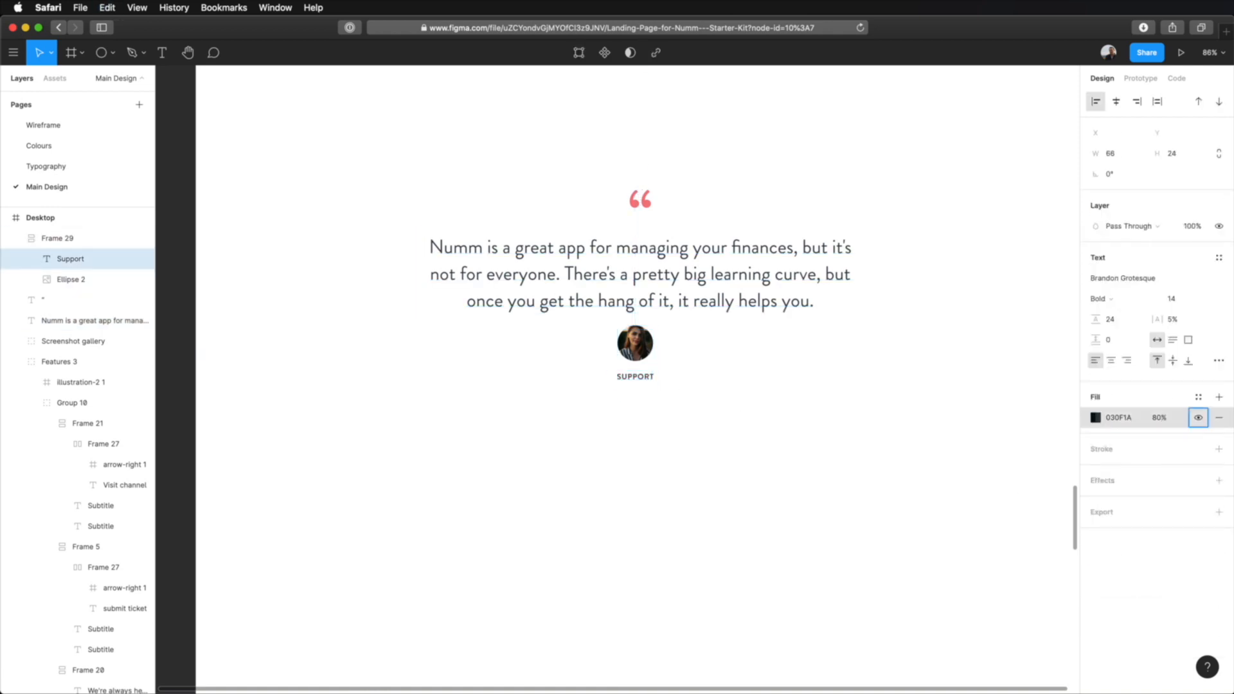
pyautogui.click(676, 409)
# Replace the label under the portrait with the author's name and "Attorney", taken from the testimonial on the Wireframe page.
pyautogui.keyDown('super'); pyautogui.click(634, 382); pyautogui.keyUp('super')
pyautogui.press('Return')
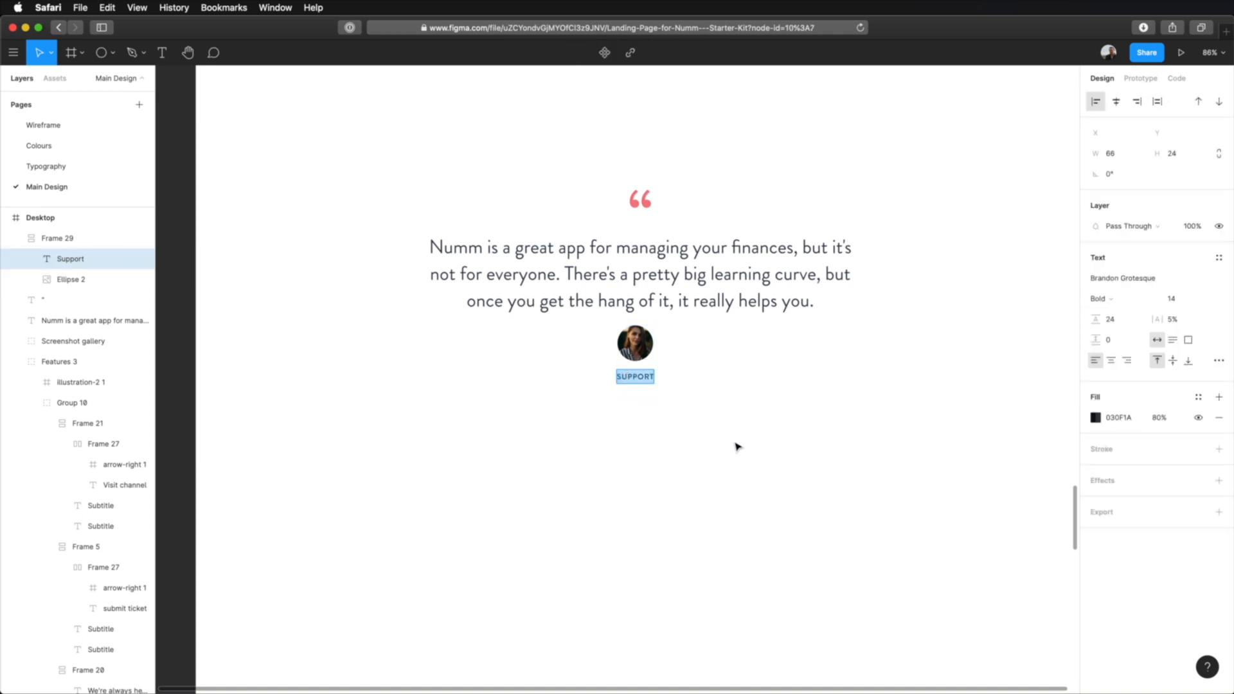
pyautogui.click(45, 125)
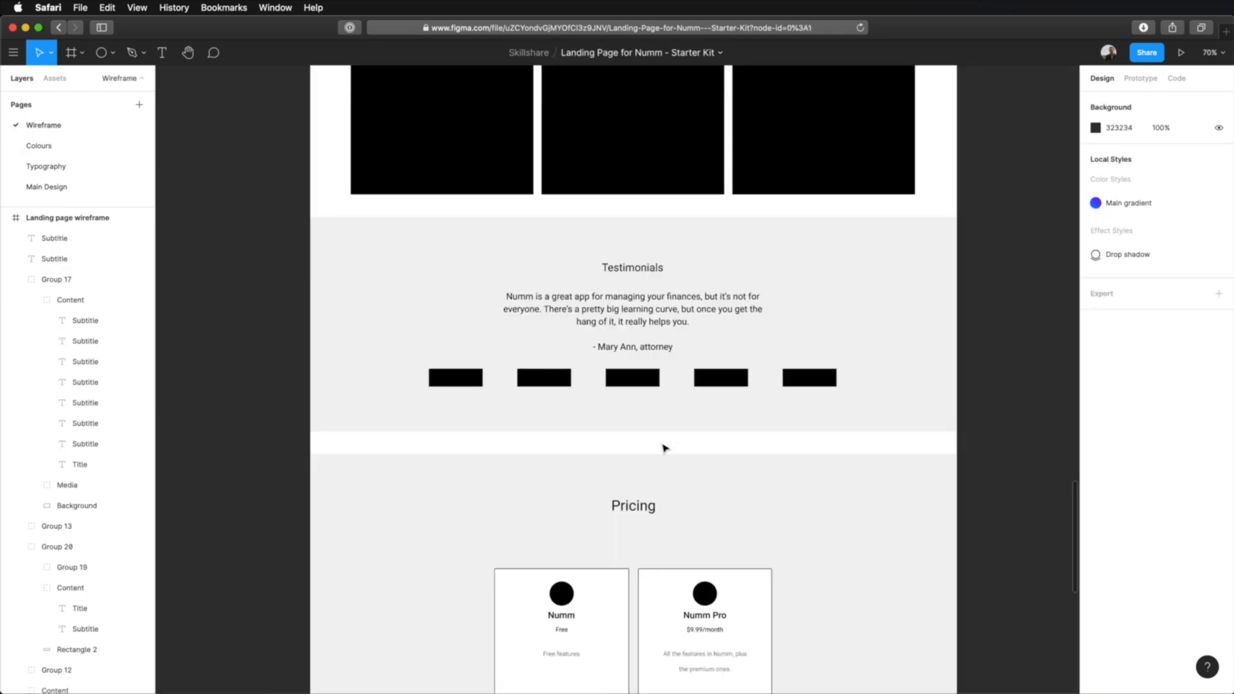
pyautogui.keyDown('super'); pyautogui.click(629, 351); pyautogui.keyUp('super')
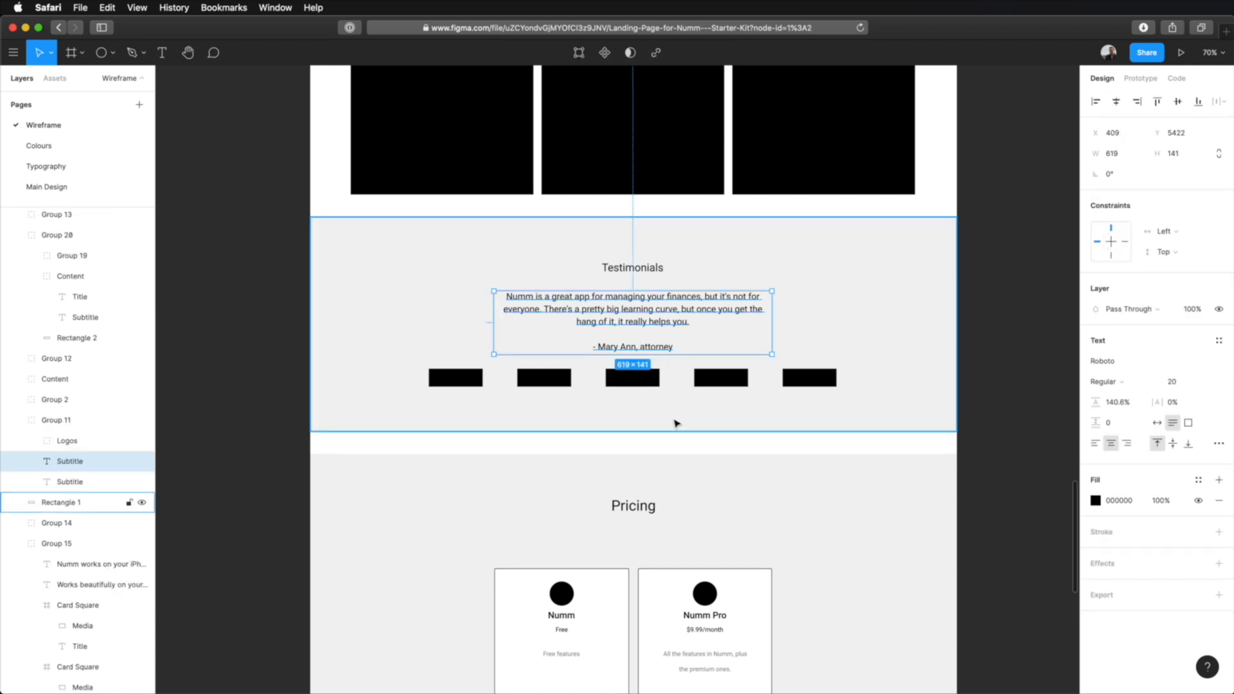
pyautogui.click(55, 188)
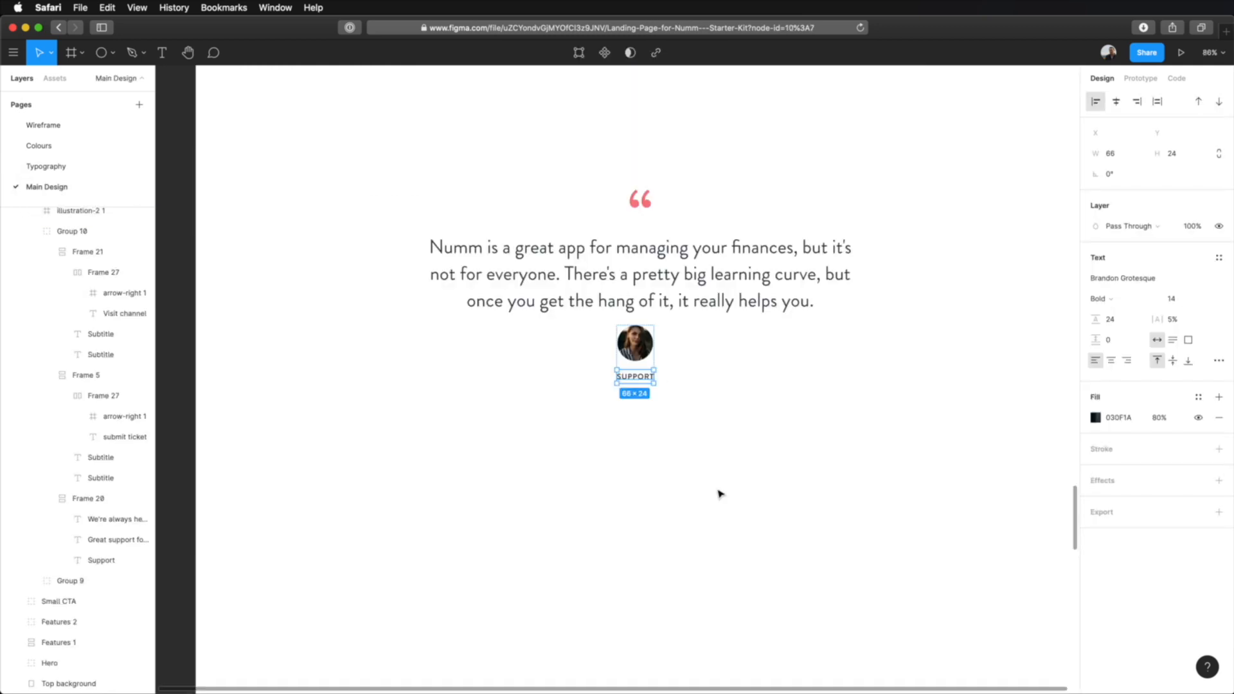
pyautogui.doubleClick(635, 376)
pyautogui.write('Mary ann, A')
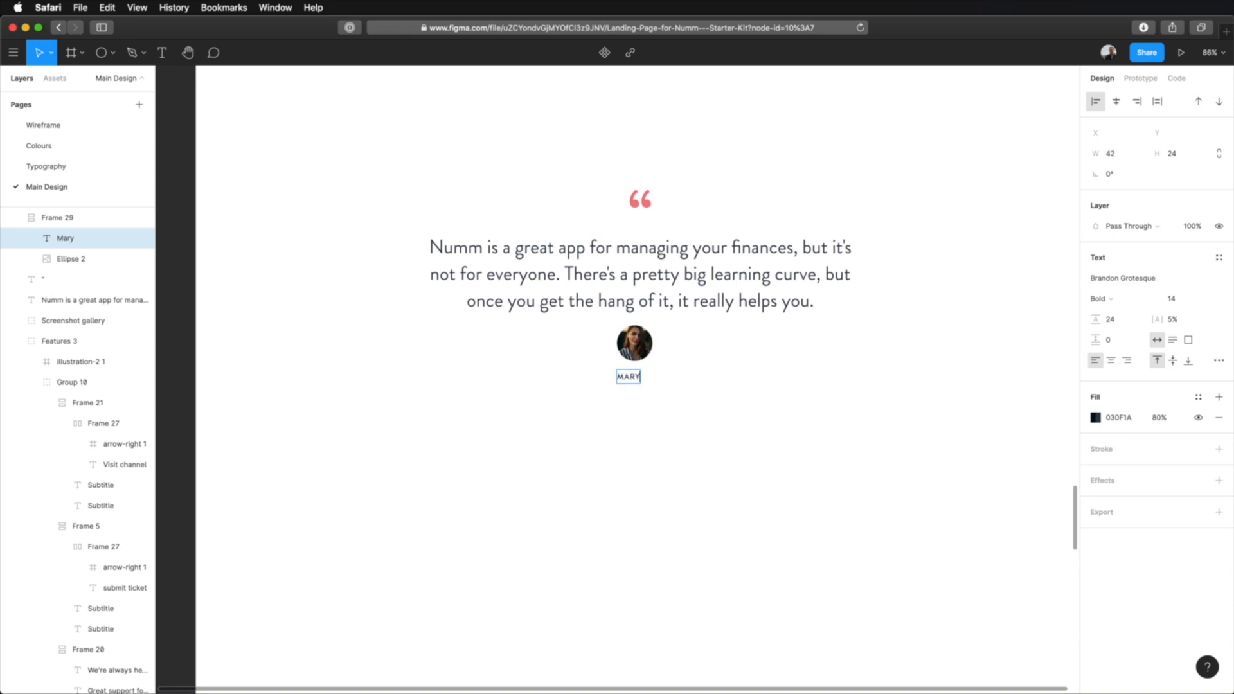
pyautogui.write('ttorney')
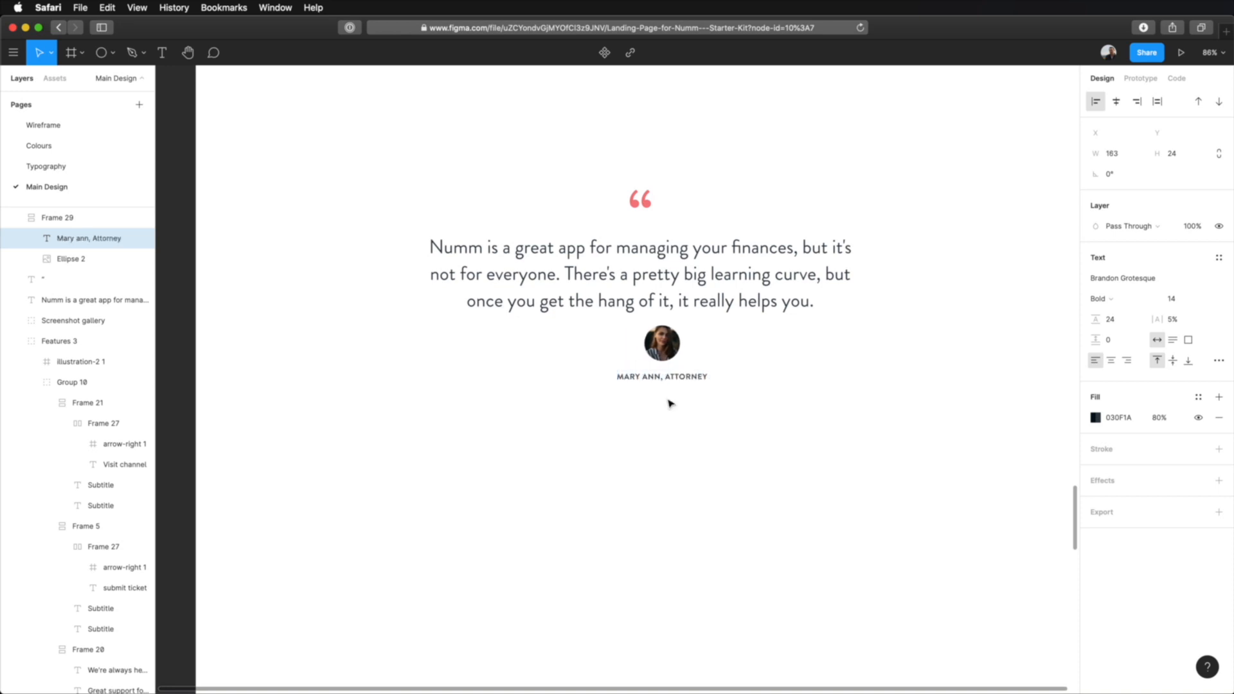
pyautogui.click(735, 463)
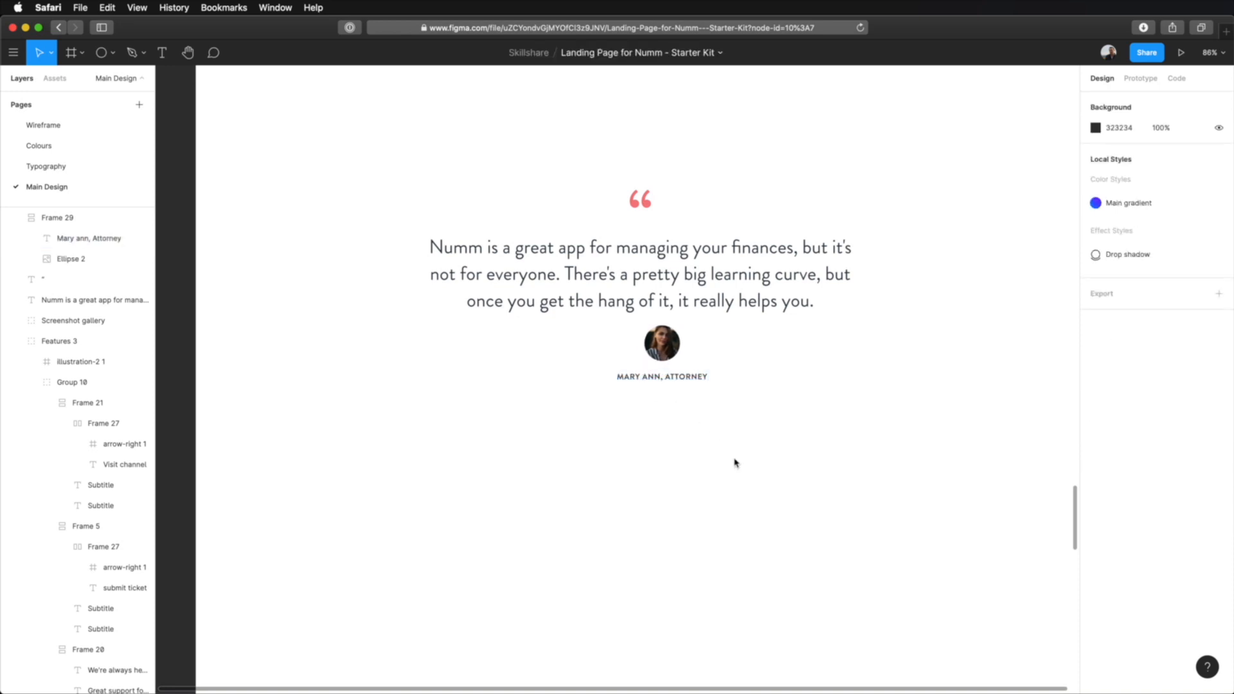
# Centre the author frame horizontally on the page and move it down to 32 px below the testimonial text box.
pyautogui.click(680, 390)
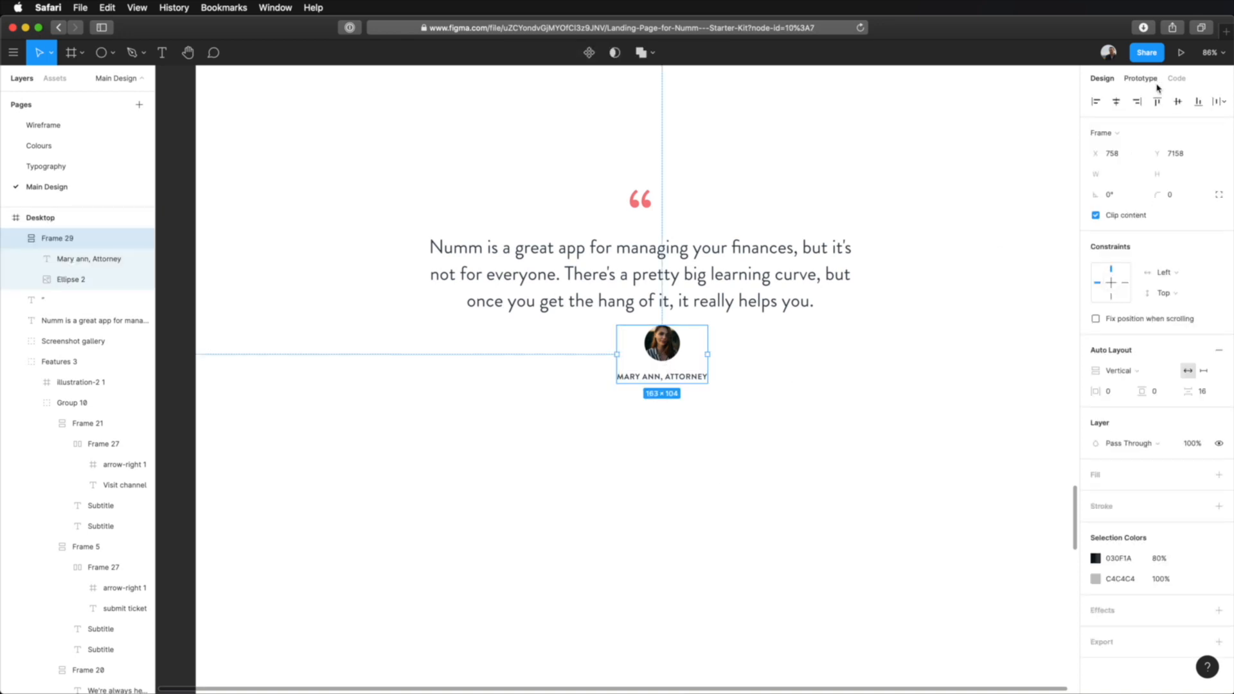
pyautogui.click(1117, 102)
pyautogui.press('alt')
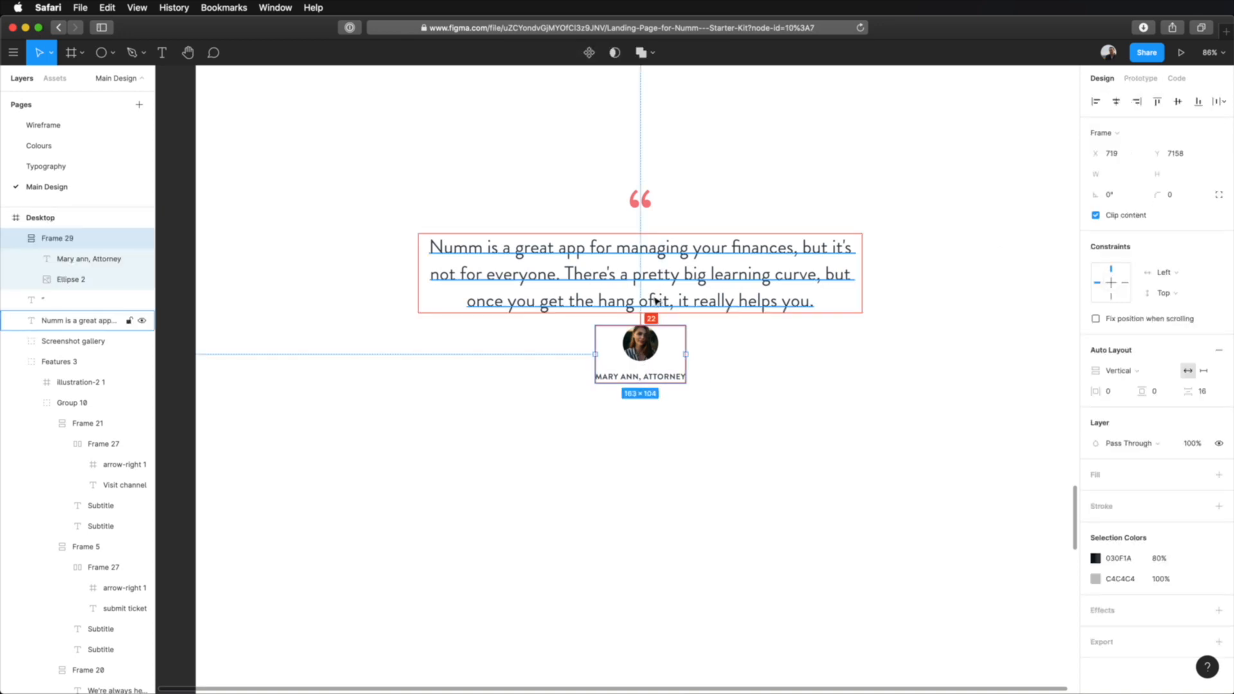
pyautogui.hotkey('shift', 'Down')
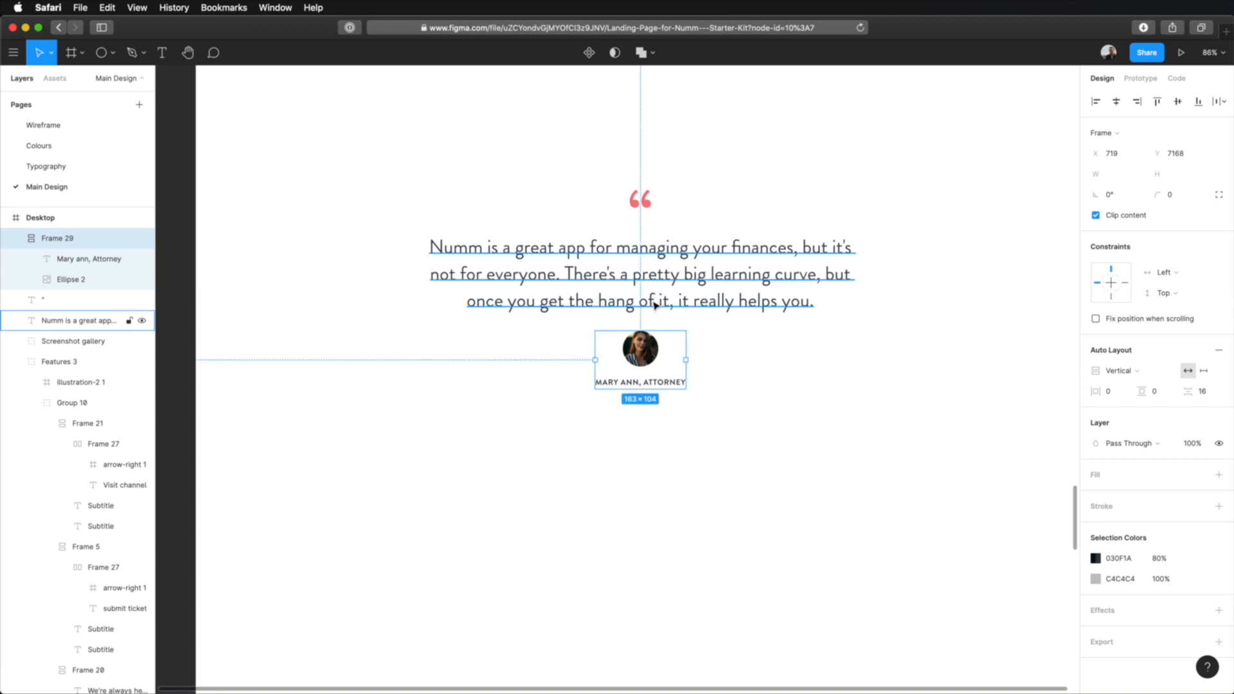
pyautogui.press('alt')
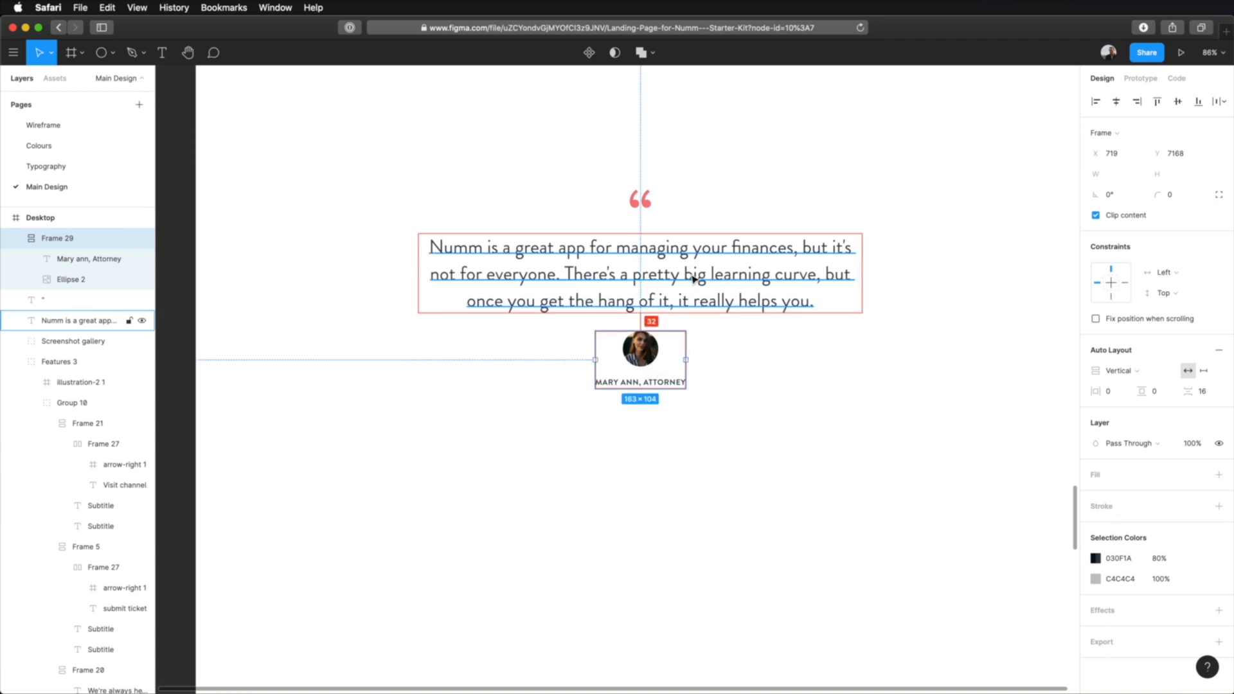
pyautogui.click(813, 467)
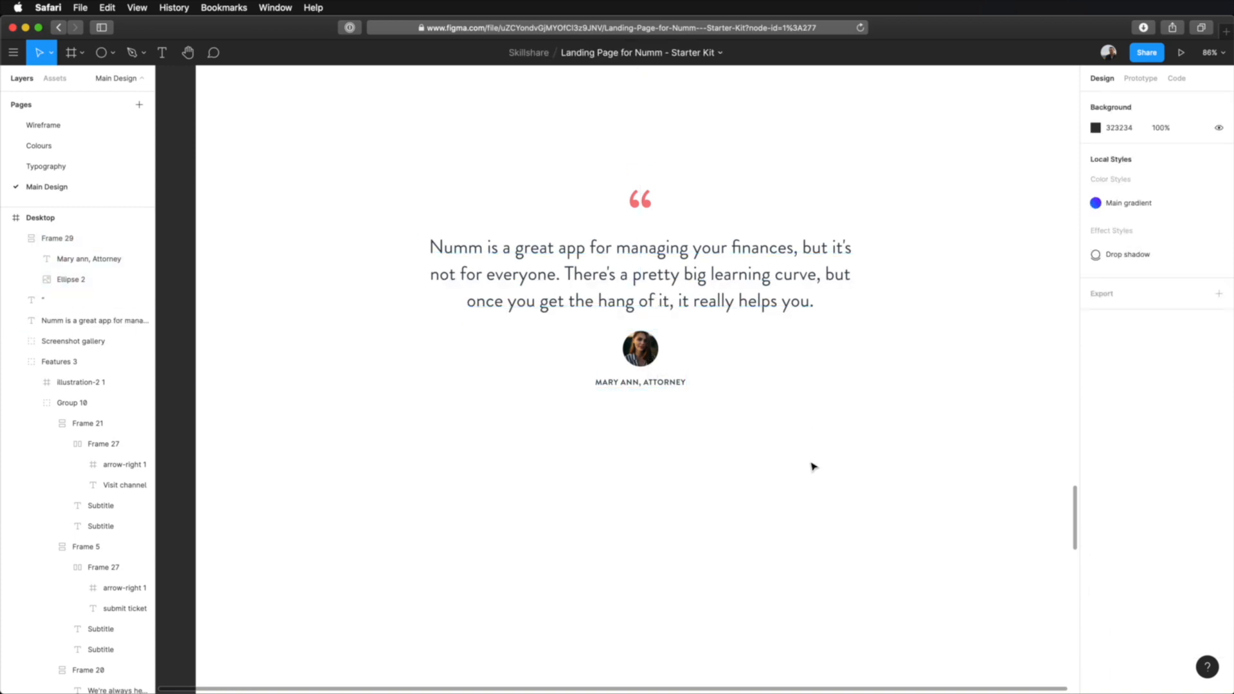
# Copy the blue right arrow from the screenshot gallery and paste it into the testimonial section.
pyautogui.scroll(5, 801, 488)
pyautogui.scroll(-3, 805, 486)
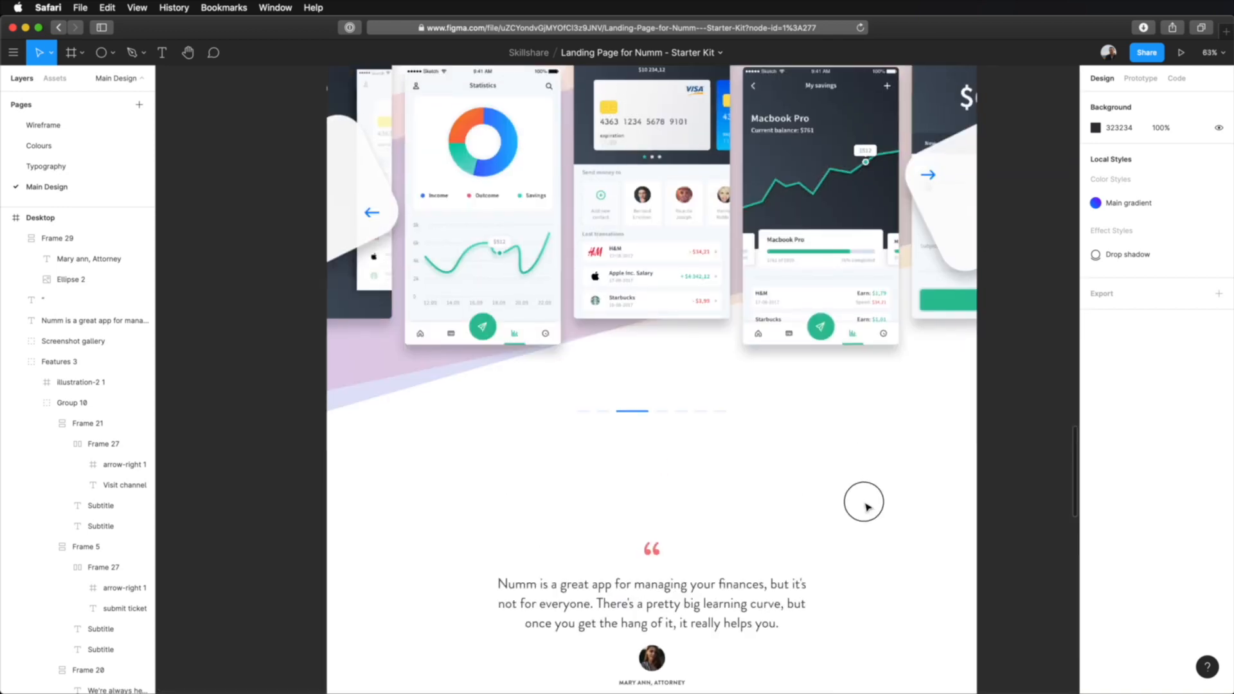
pyautogui.doubleClick(930, 175)
pyautogui.doubleClick(931, 177)
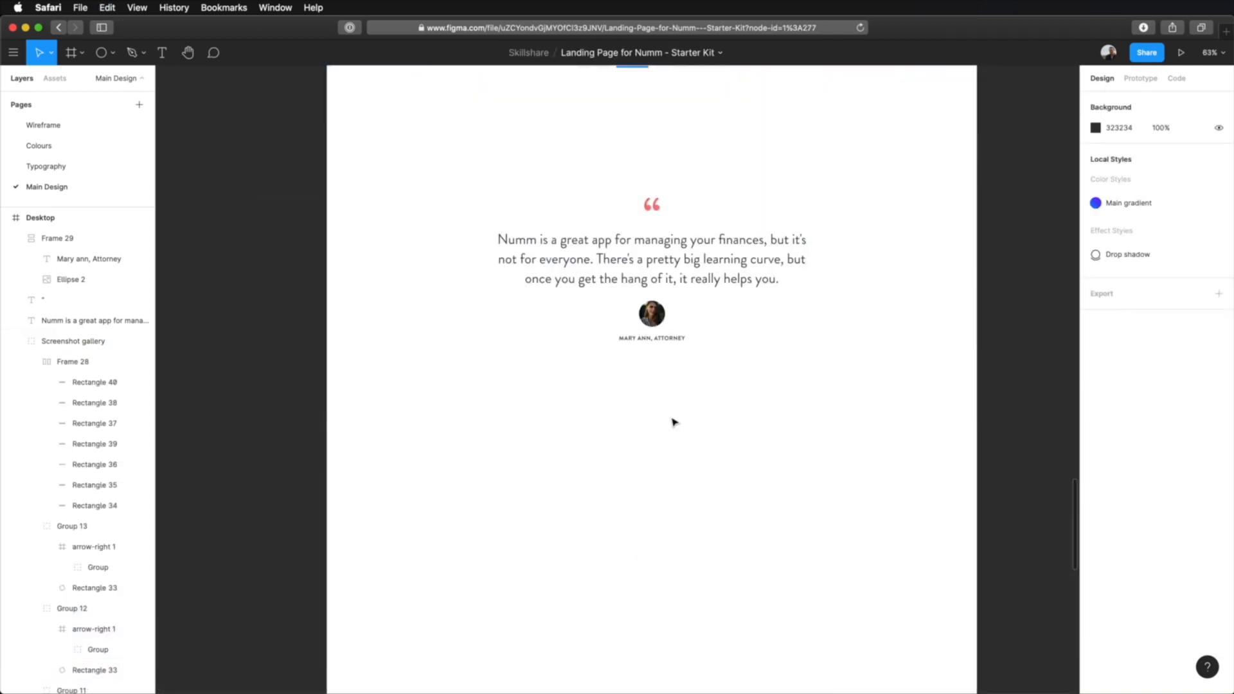
pyautogui.scroll(3, 677, 442)
pyautogui.click(667, 430)
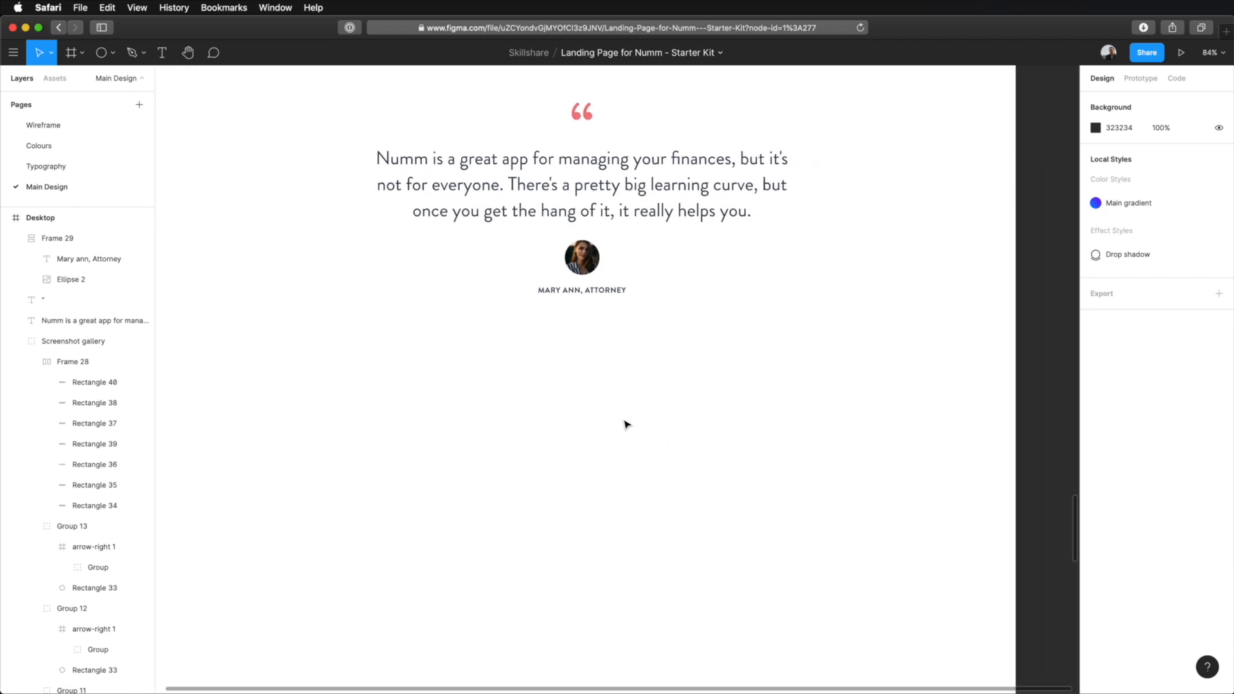
pyautogui.click(708, 430)
pyautogui.press('super+v')
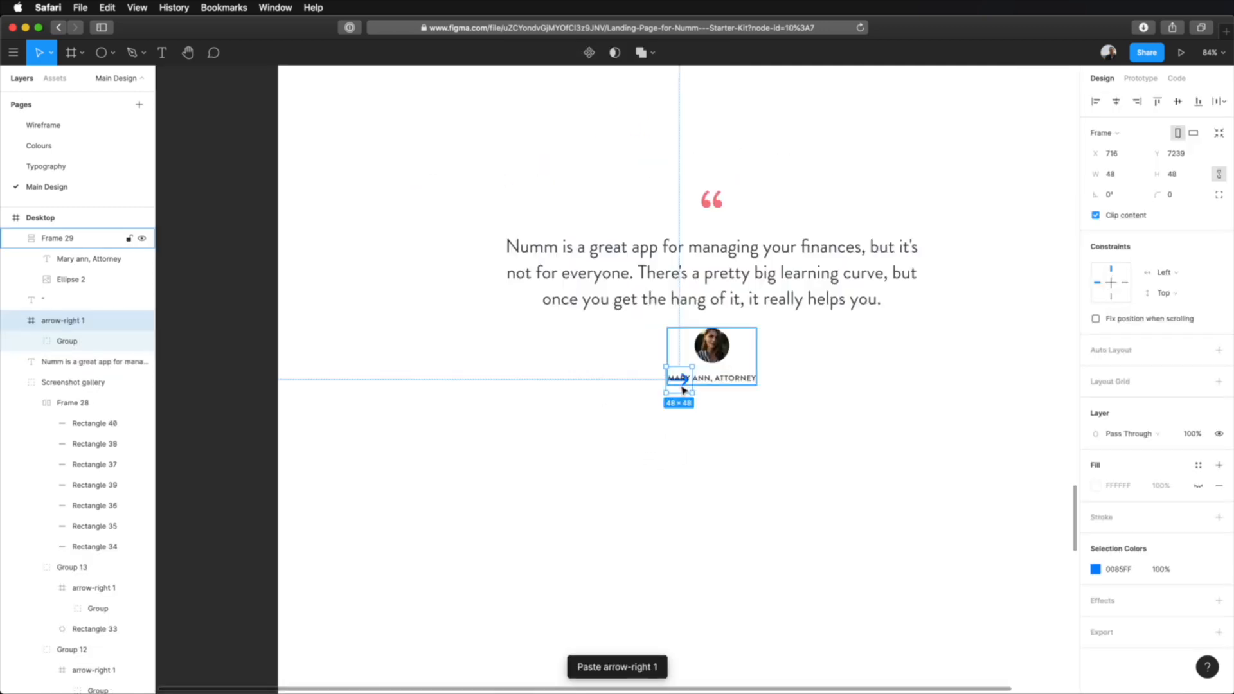
# Move the pasted arrow below the author's name.
pyautogui.moveTo(684, 393); pyautogui.dragTo(692, 455)
pyautogui.press('super+z')
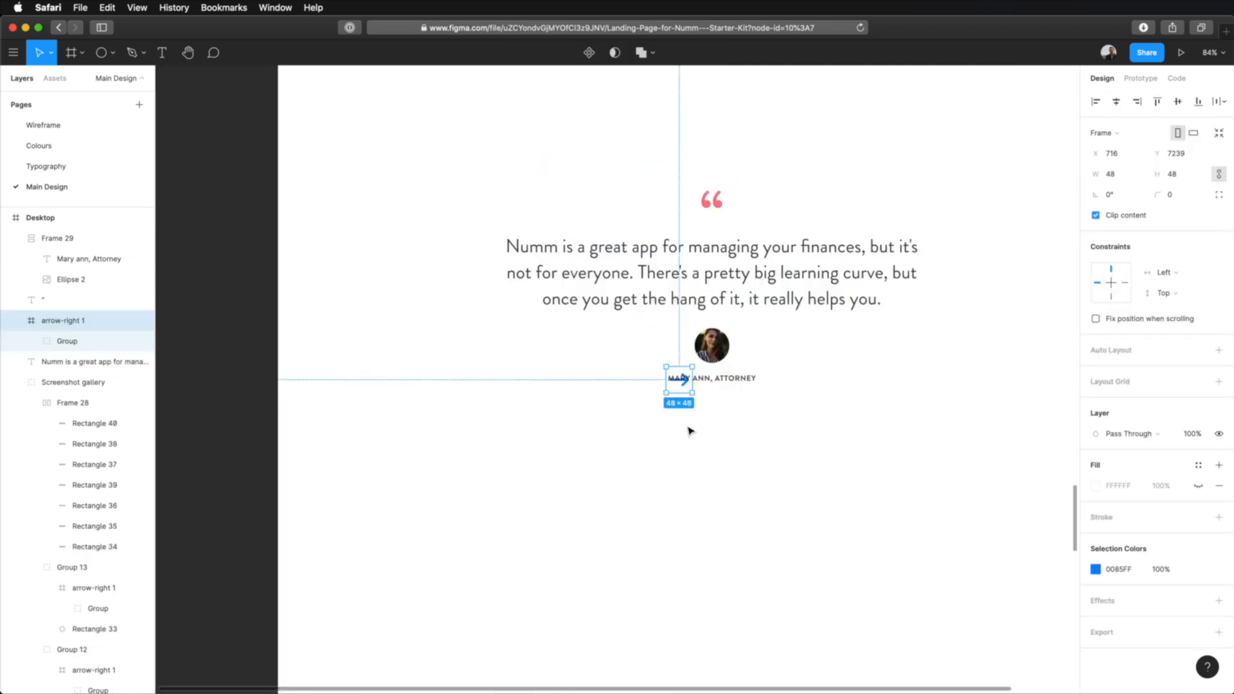
pyautogui.moveTo(683, 384); pyautogui.dragTo(690, 427)
# Duplicate the arrow and flip the left-hand one horizontally so the two form a previous/next pair.
pyautogui.press('super+d')
pyautogui.rightClick(692, 428)
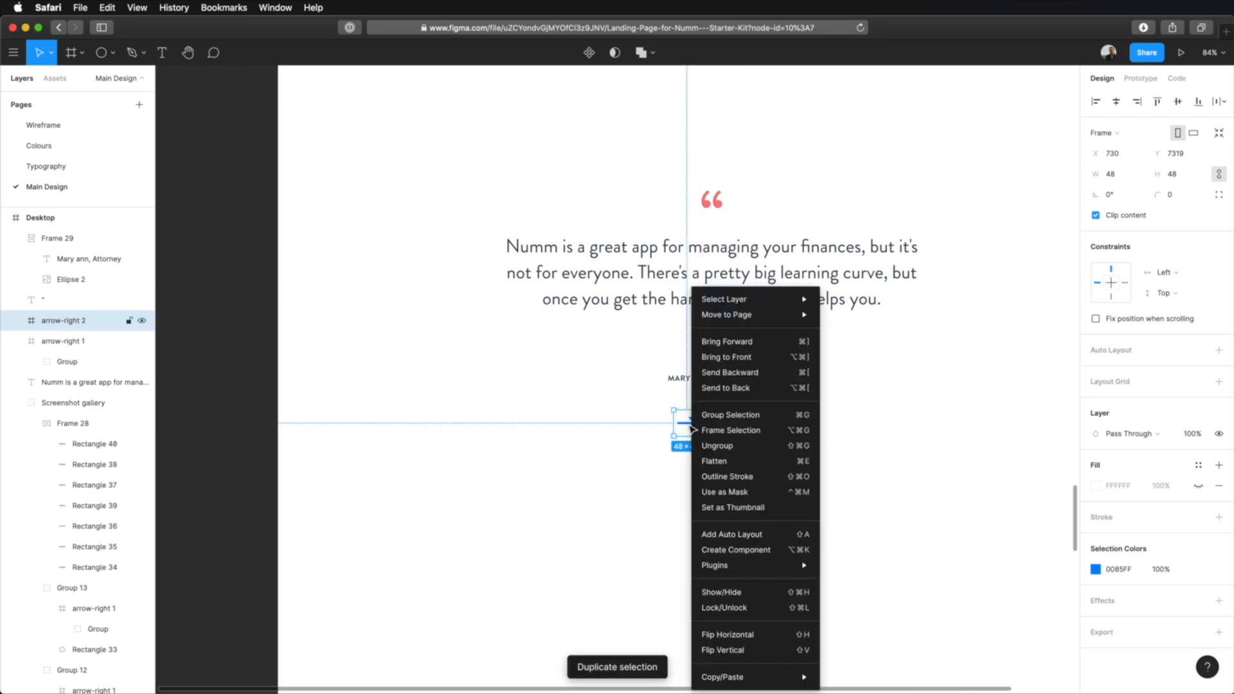
pyautogui.click(746, 636)
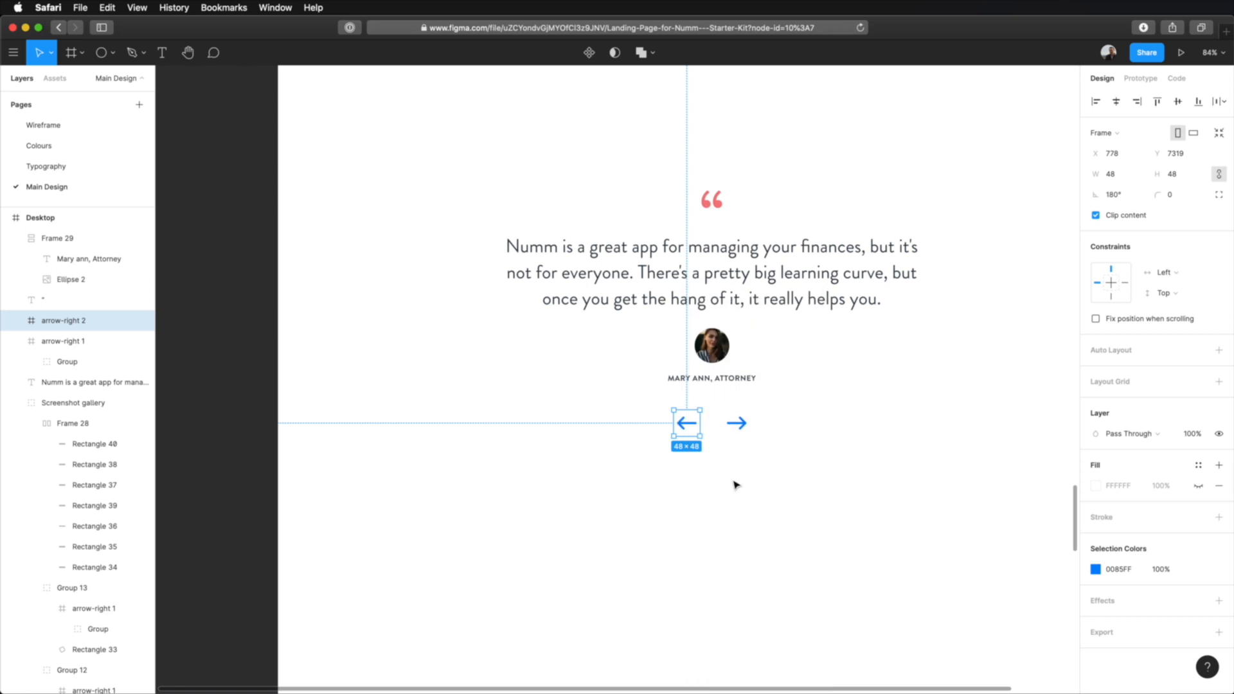
pyautogui.click(1165, 570)
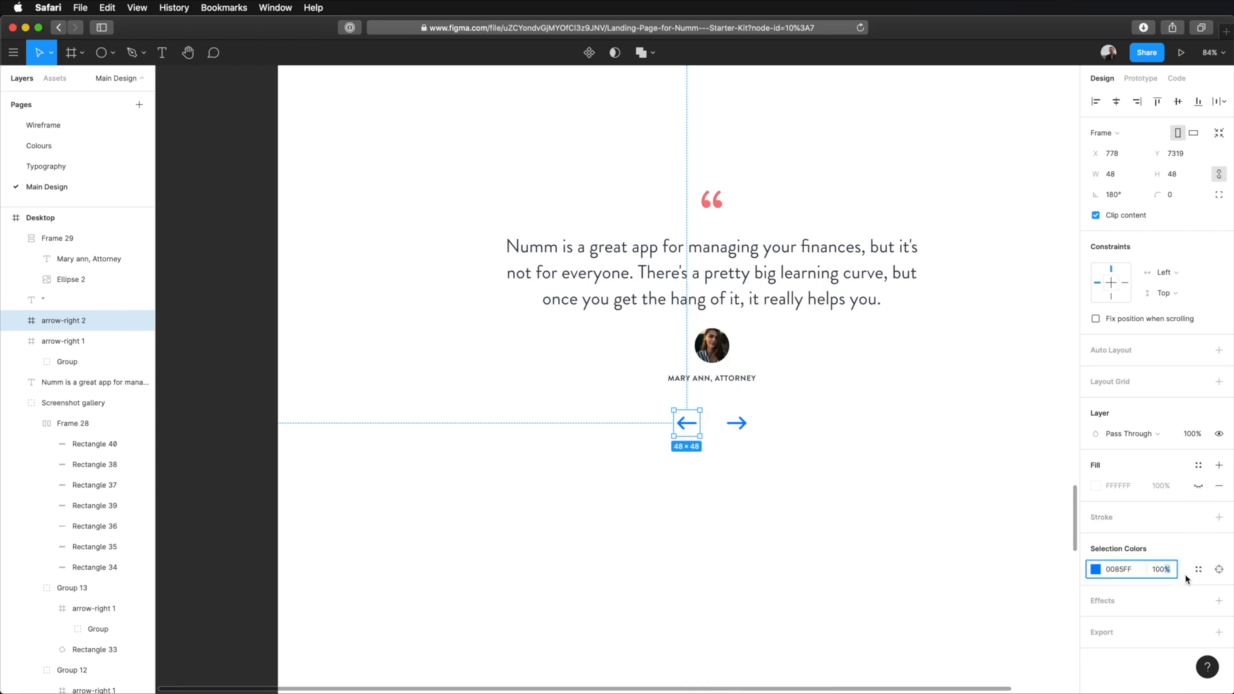
pyautogui.write('10')
pyautogui.press('Return')
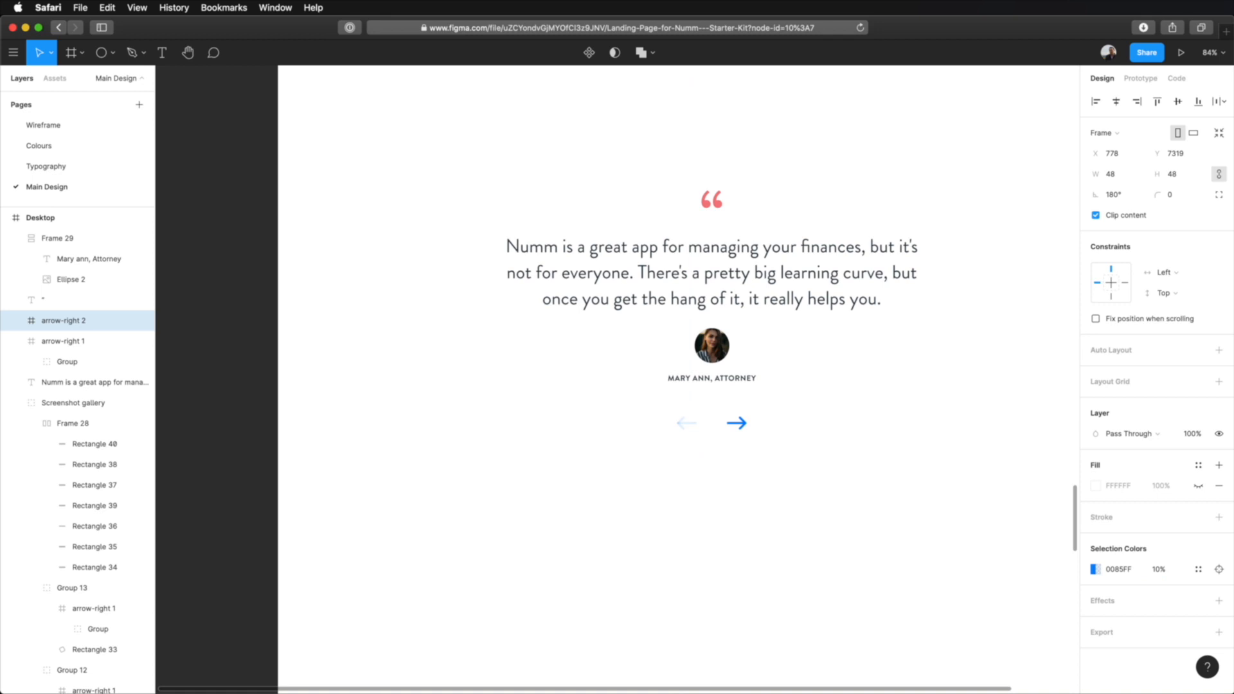
pyautogui.press('super+z')
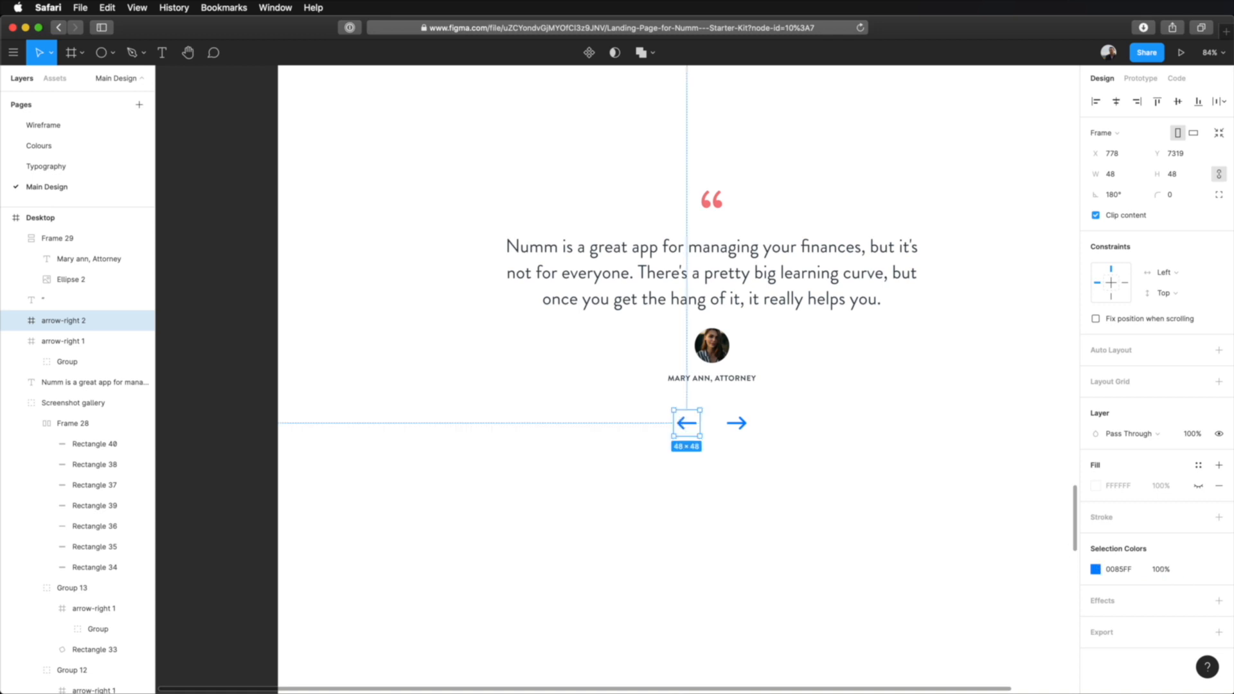
# Set the layer opacity of the left-pointing arrow to 10%.
pyautogui.click(1192, 433)
pyautogui.write('10')
pyautogui.press('Return')
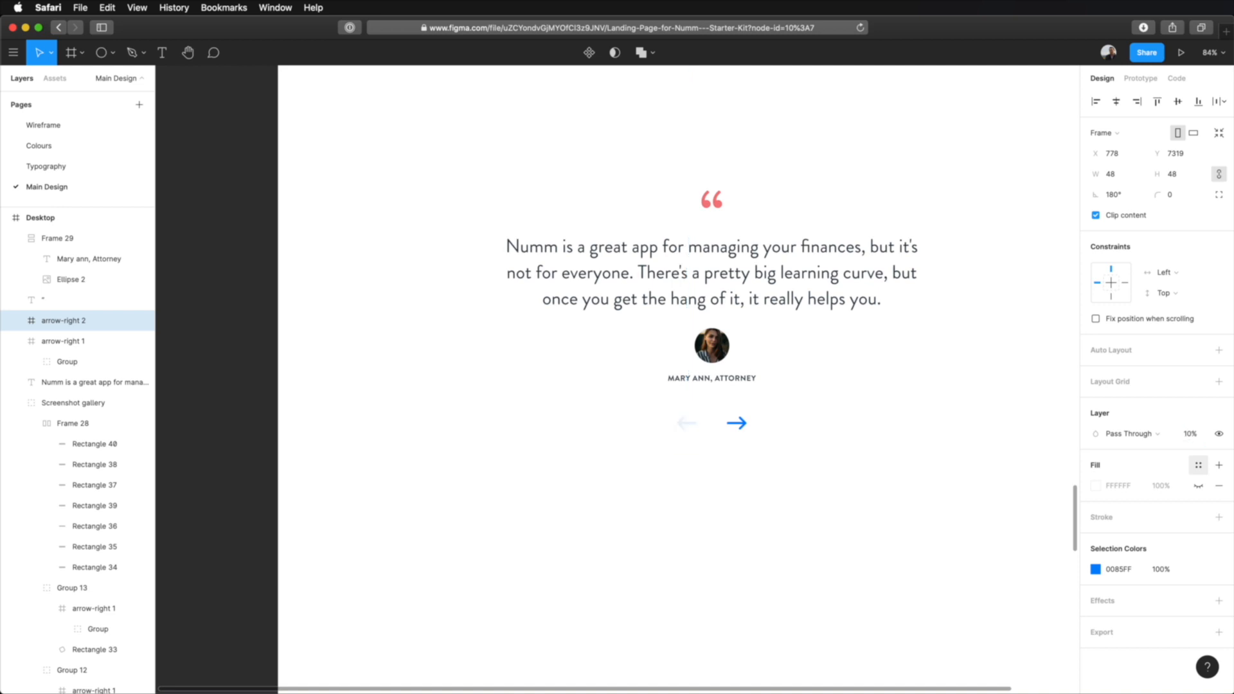
pyautogui.click(768, 468)
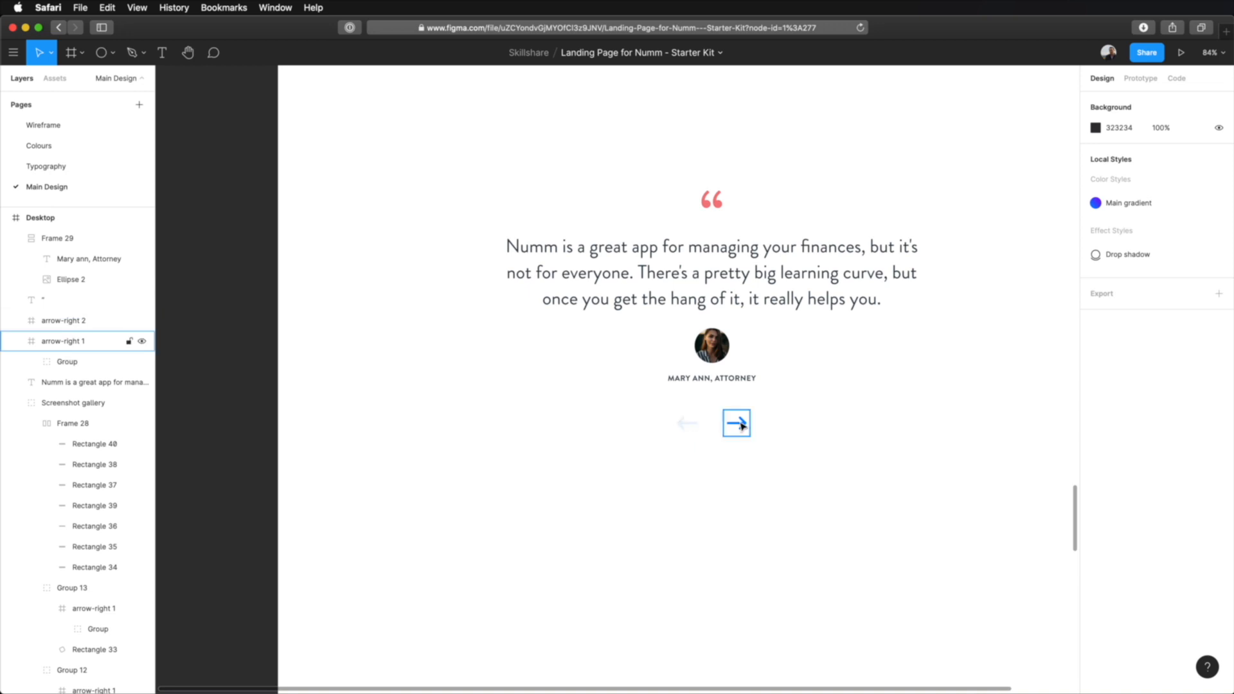
# Wrap the left and right arrows together in a horizontal auto layout frame.
pyautogui.click(742, 425)
pyautogui.moveTo(742, 425); pyautogui.dragTo(749, 450)
pyautogui.hotkey('shift', 'a')
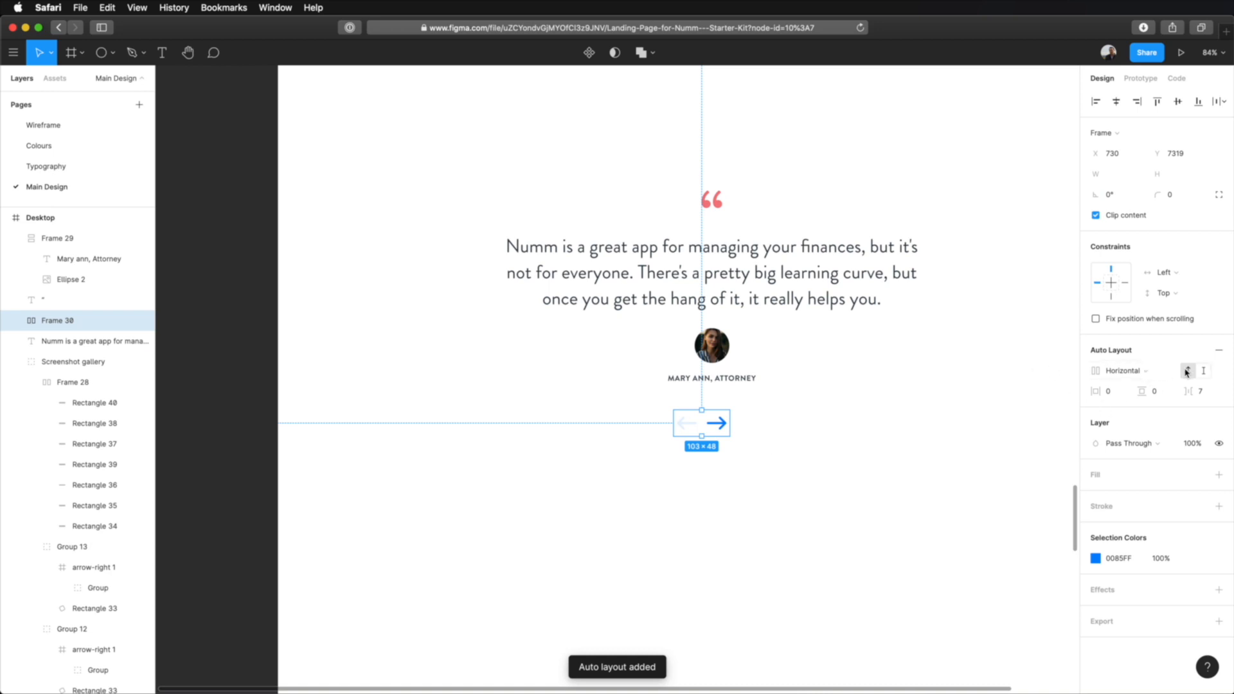
# Set the spacing between the two arrows in their auto layout frame to 32.
pyautogui.click(1200, 392)
pyautogui.write('16')
pyautogui.press('Tab')
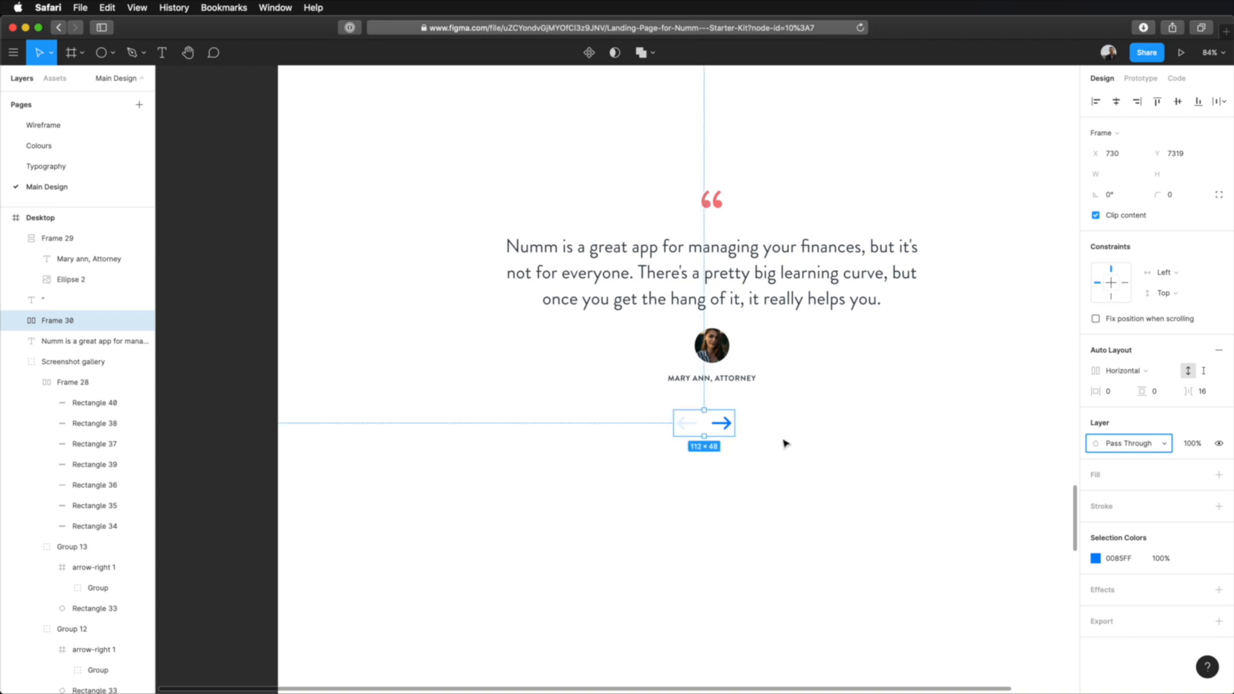
pyautogui.hotkey('shift', 'Tab')
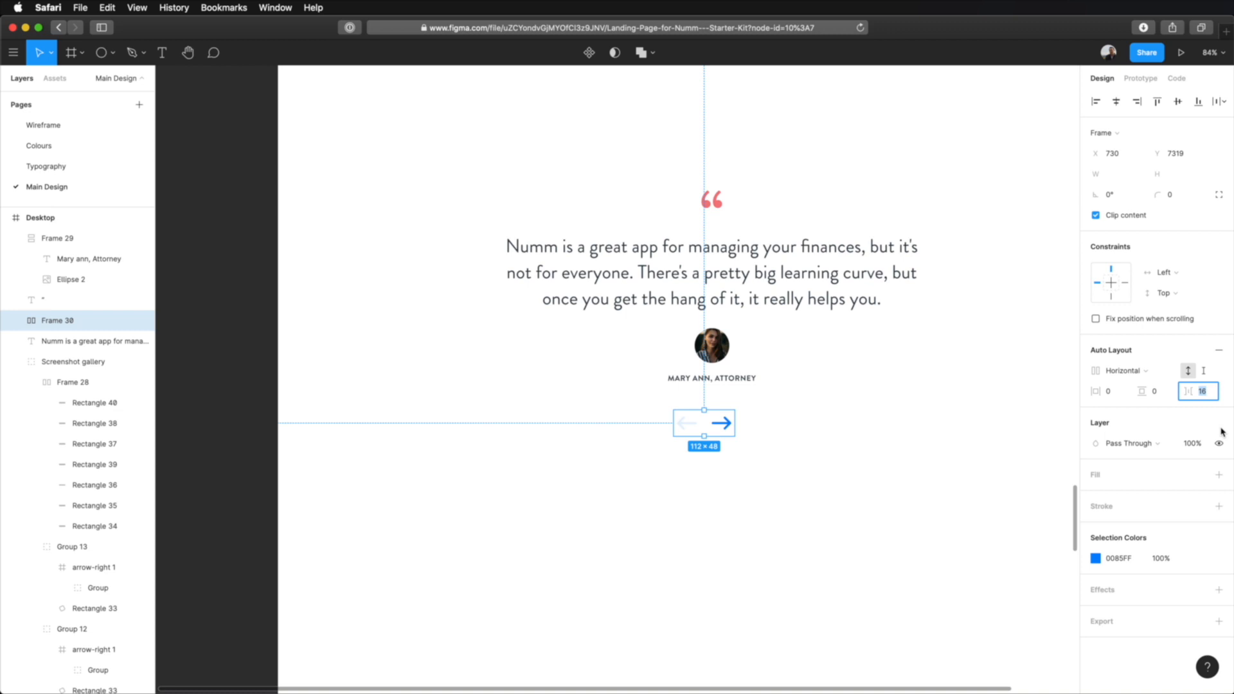
pyautogui.write('32')
pyautogui.press('Return')
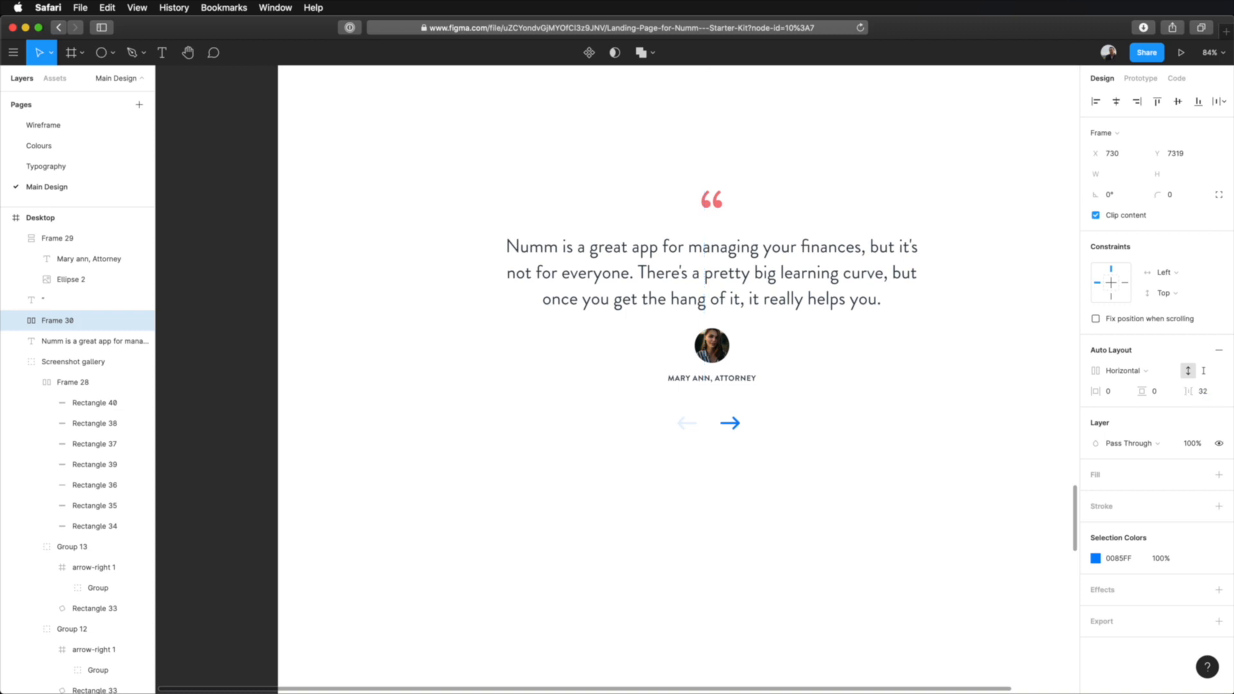
pyautogui.click(790, 488)
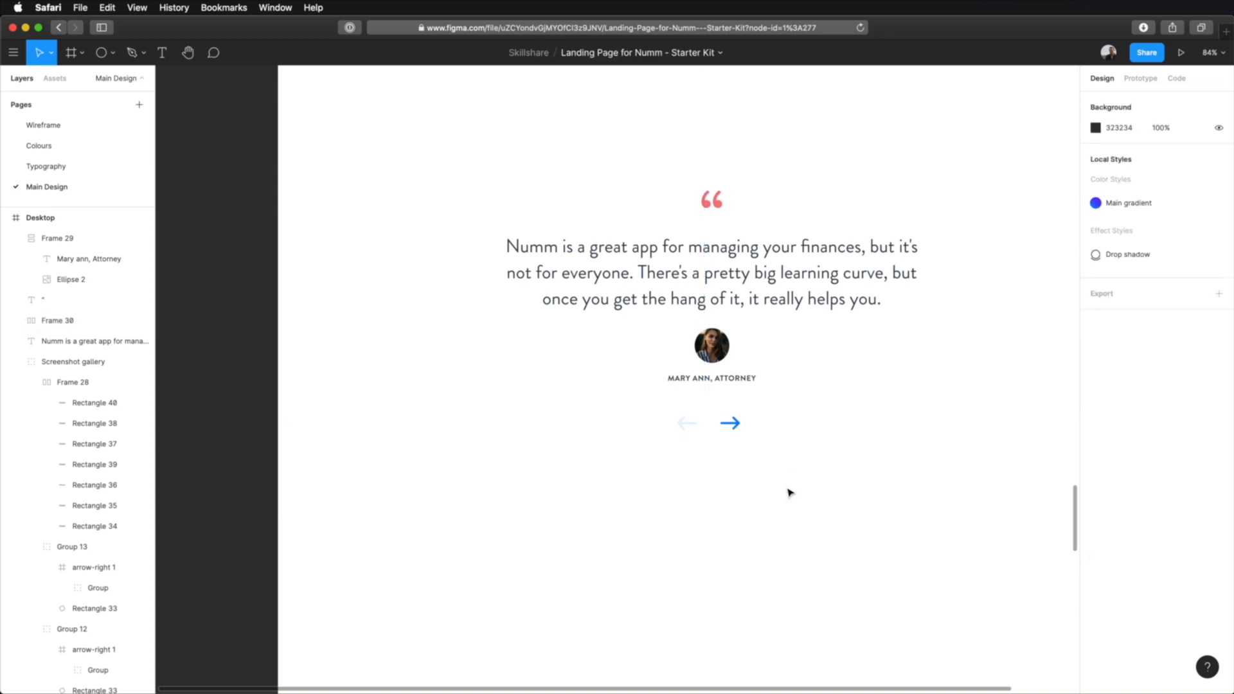
# Centre the arrow frame horizontally on the page and move it down to 72 px below the author frame.
pyautogui.hotkey('shift', '0')
pyautogui.click(730, 443)
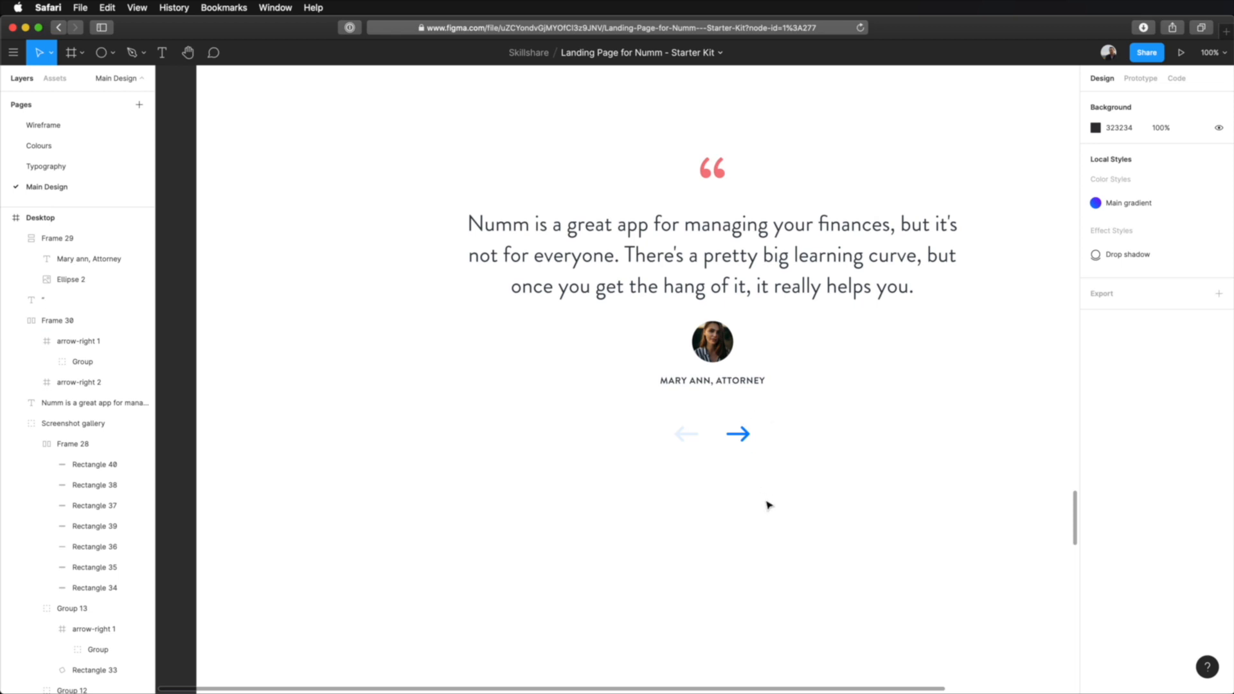
pyautogui.click(735, 435)
pyautogui.press('alt')
pyautogui.hotkey('shift', 'Down')
pyautogui.hotkey('shift', 'Down')
pyautogui.hotkey('shift', 'Down')
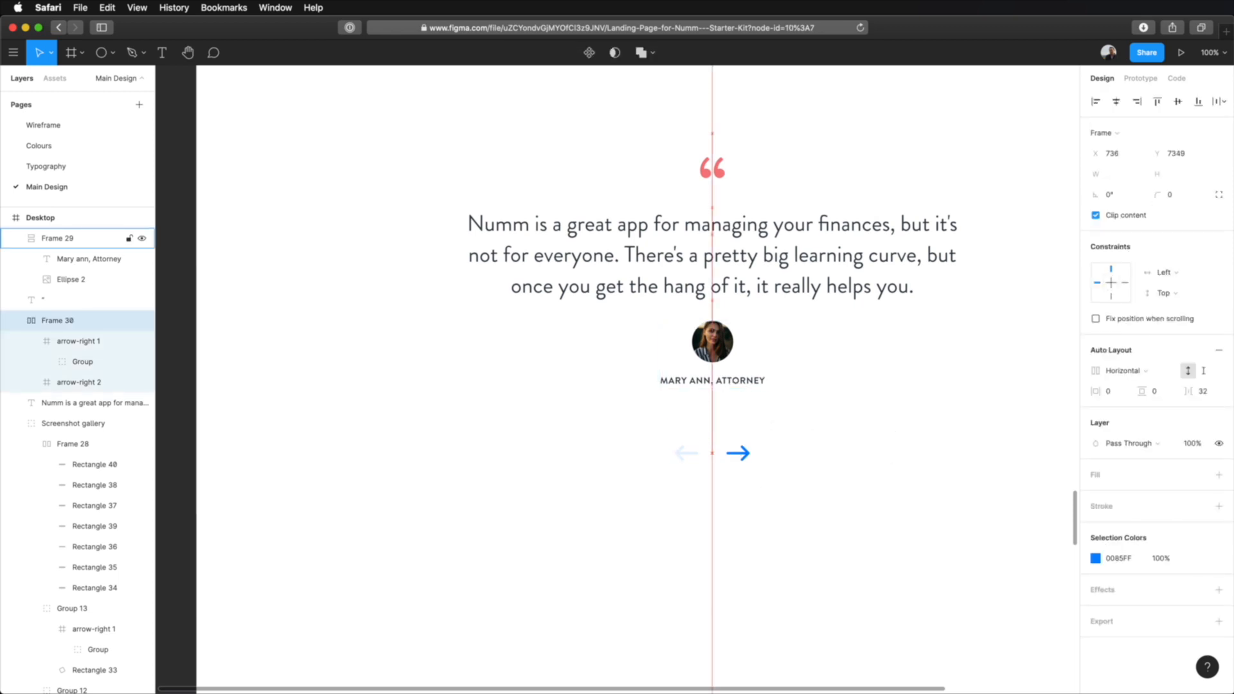
pyautogui.press('Up')
pyautogui.press('Up')
pyautogui.press('Up')
pyautogui.press('Up')
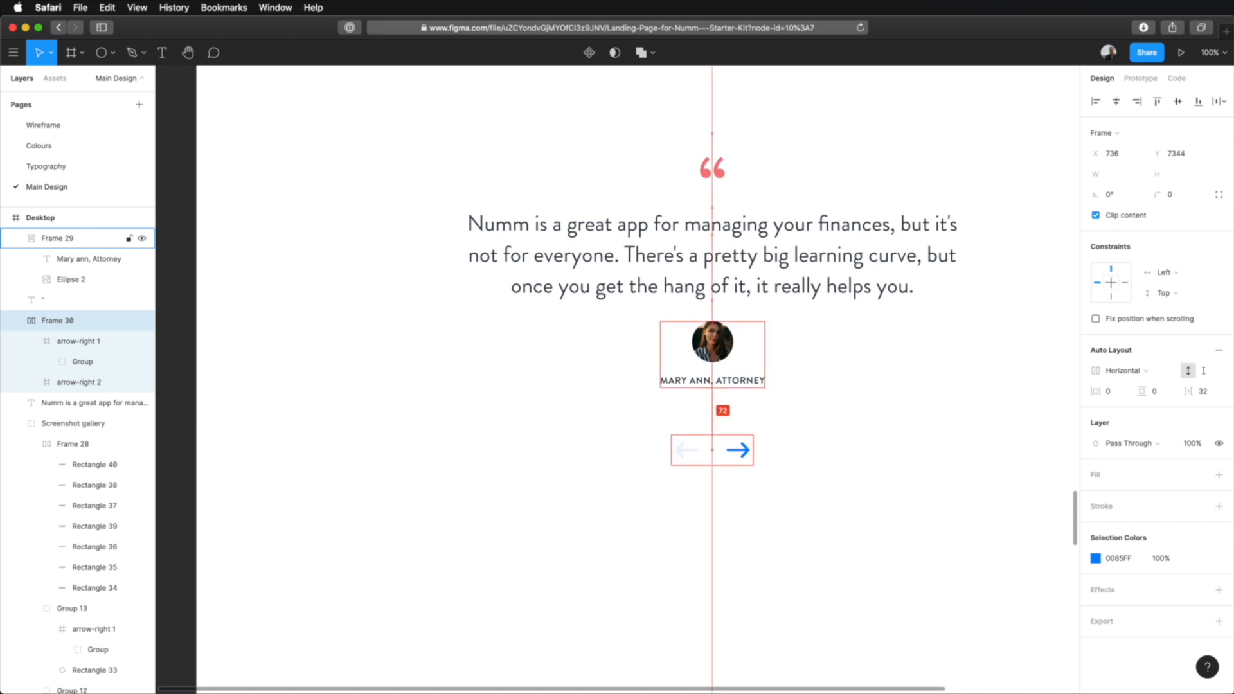
pyautogui.click(820, 400)
# Group the quotation mark, quote text, author frame and arrow frame into a single group.
pyautogui.scroll(-2, 820, 400)
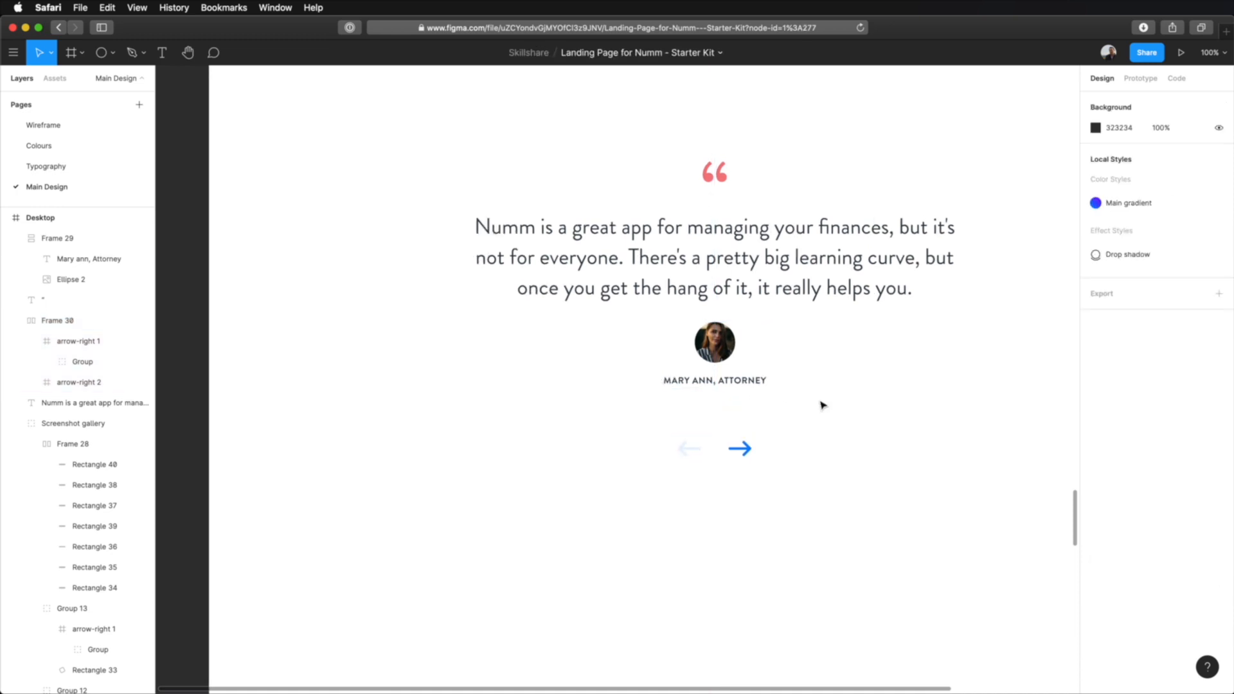
pyautogui.scroll(-1, 800, 397)
pyautogui.scroll(-2, 801, 396)
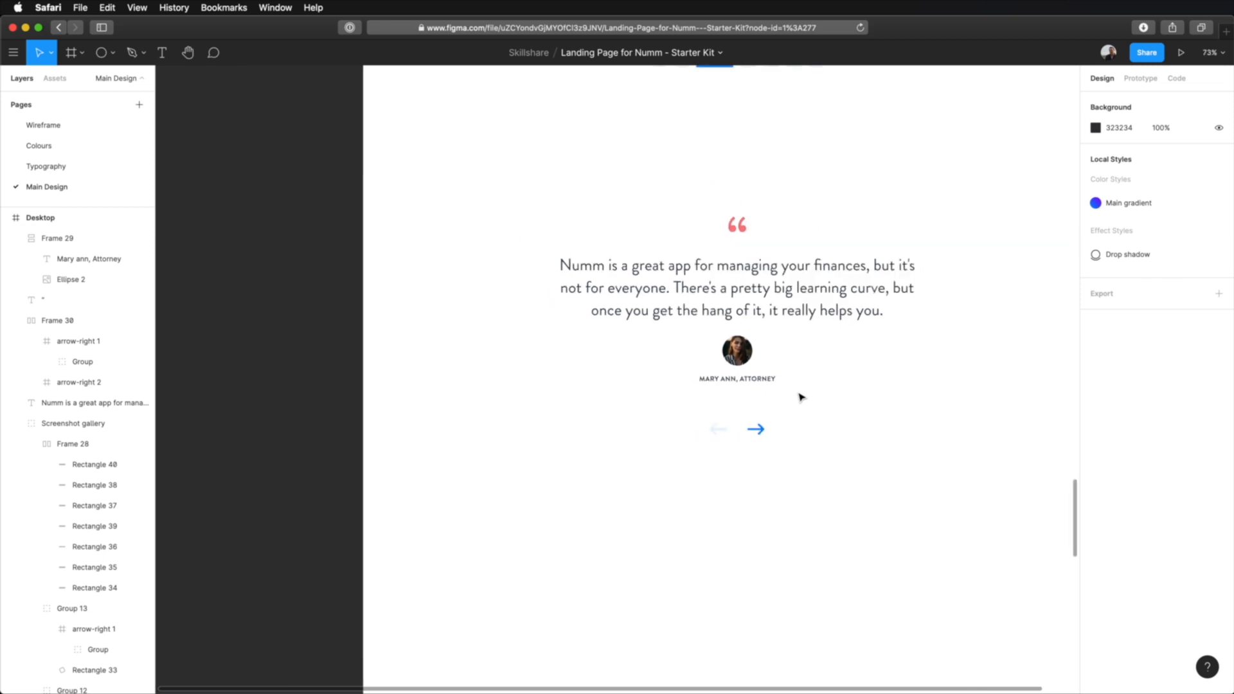
pyautogui.hscroll(3, 873, 436)
pyautogui.scroll(-3, 765, 452)
pyautogui.moveTo(860, 242); pyautogui.dragTo(523, 501)
pyautogui.press('super+g')
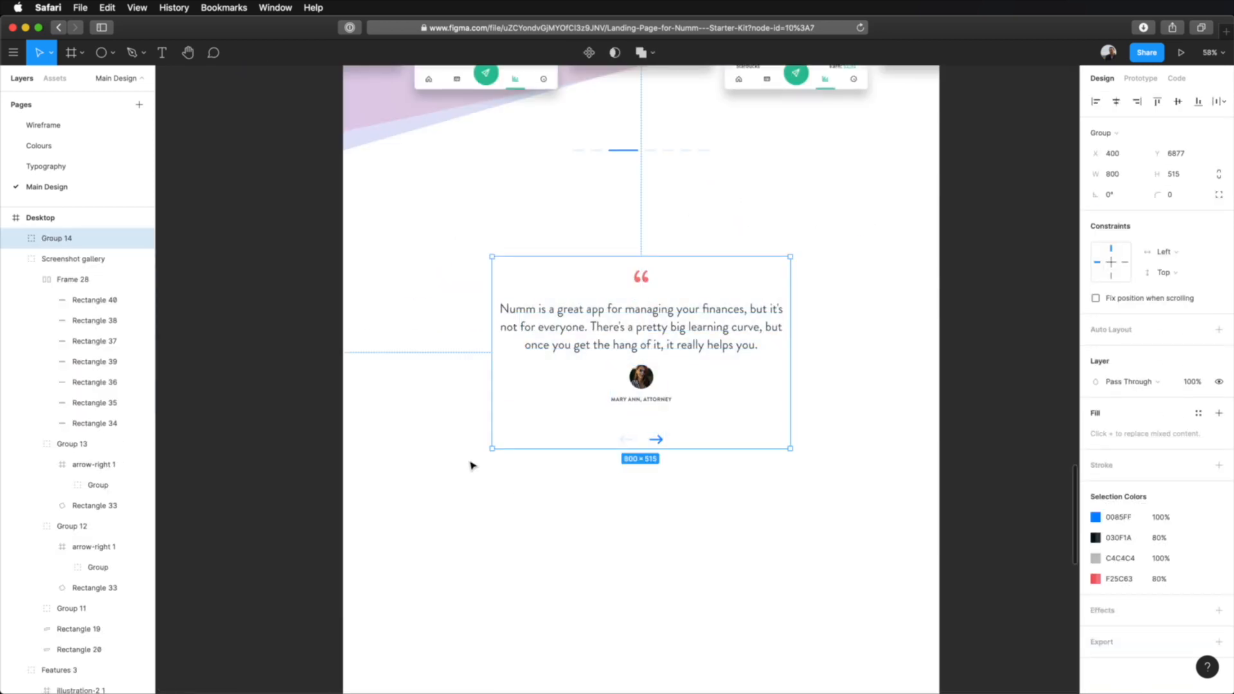
# Collapse the expanded layers and rename the new testimonial group to Testimonials.
pyautogui.click(16, 258)
pyautogui.click(16, 279)
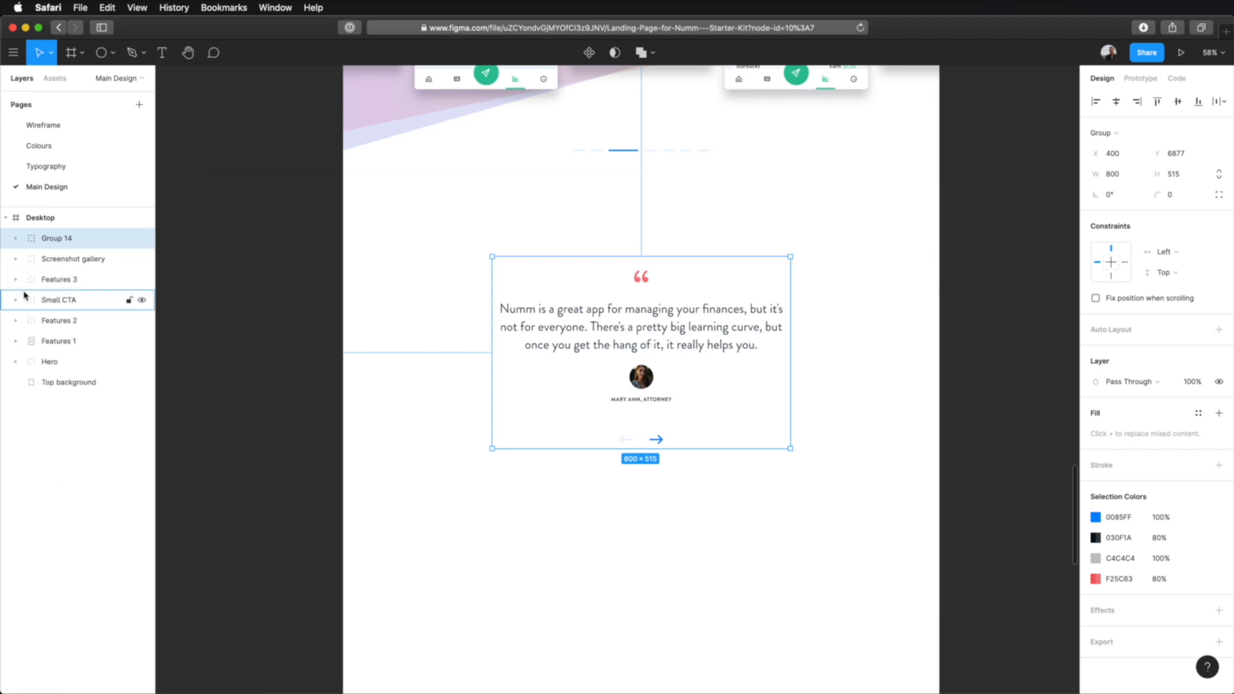
pyautogui.doubleClick(56, 239)
pyautogui.write('Testimonials')
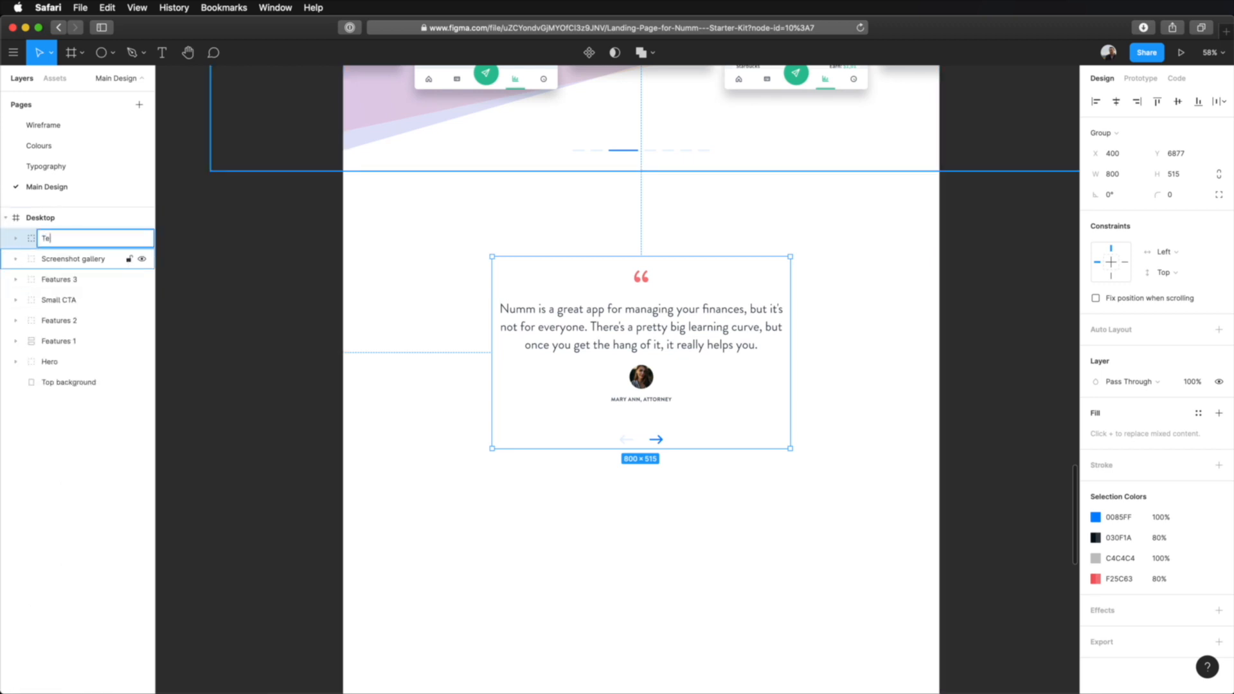
pyautogui.press('Return')
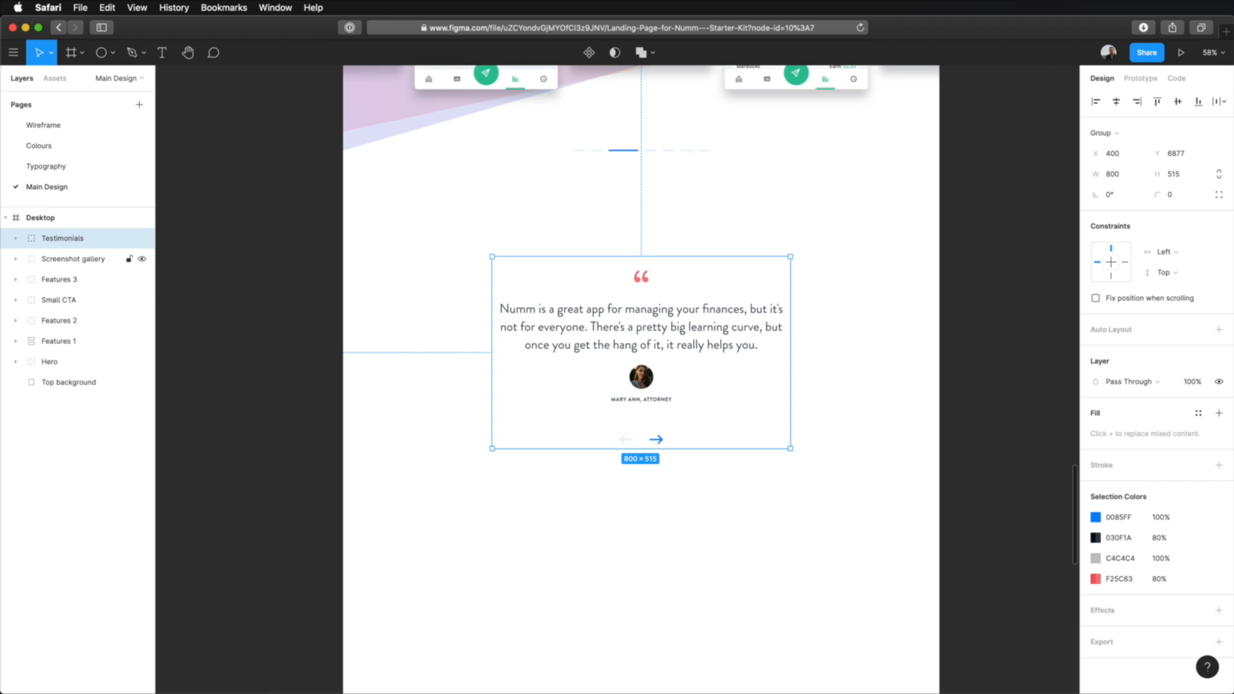
# Move the Testimonials group down 10 px, to about 240 px below the screenshot gallery.
pyautogui.click(892, 314)
pyautogui.click(621, 322)
pyautogui.press('alt')
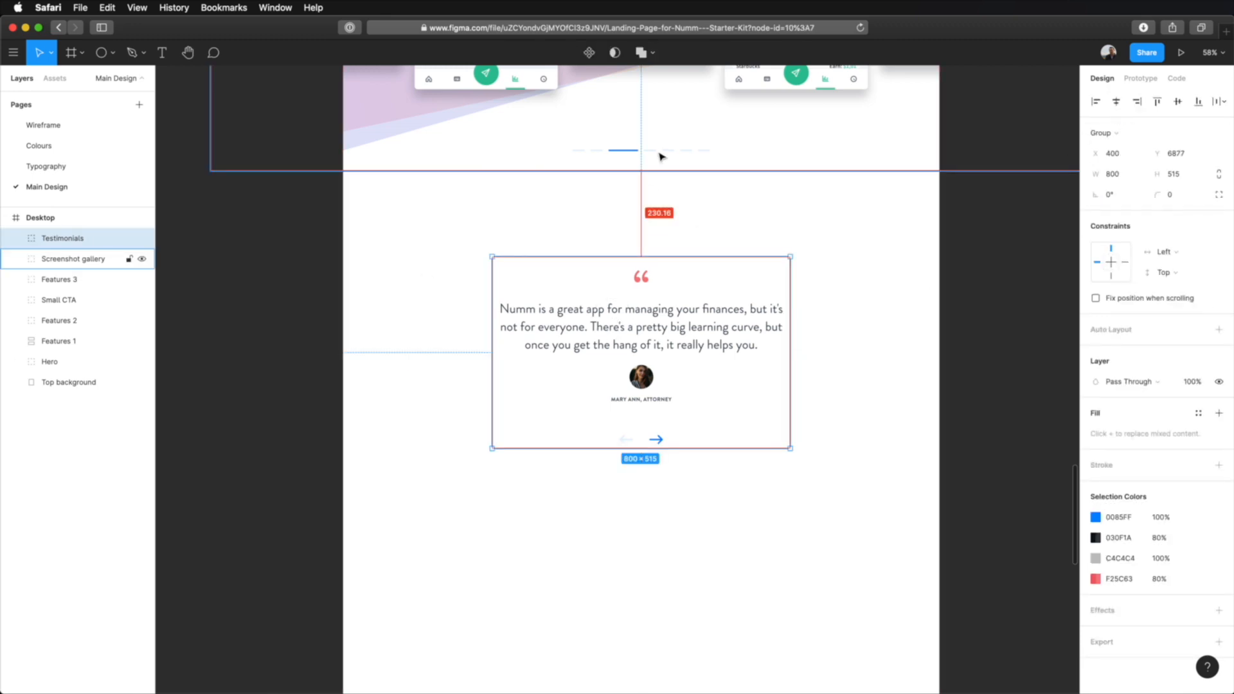
pyautogui.hotkey('shift', 'Down')
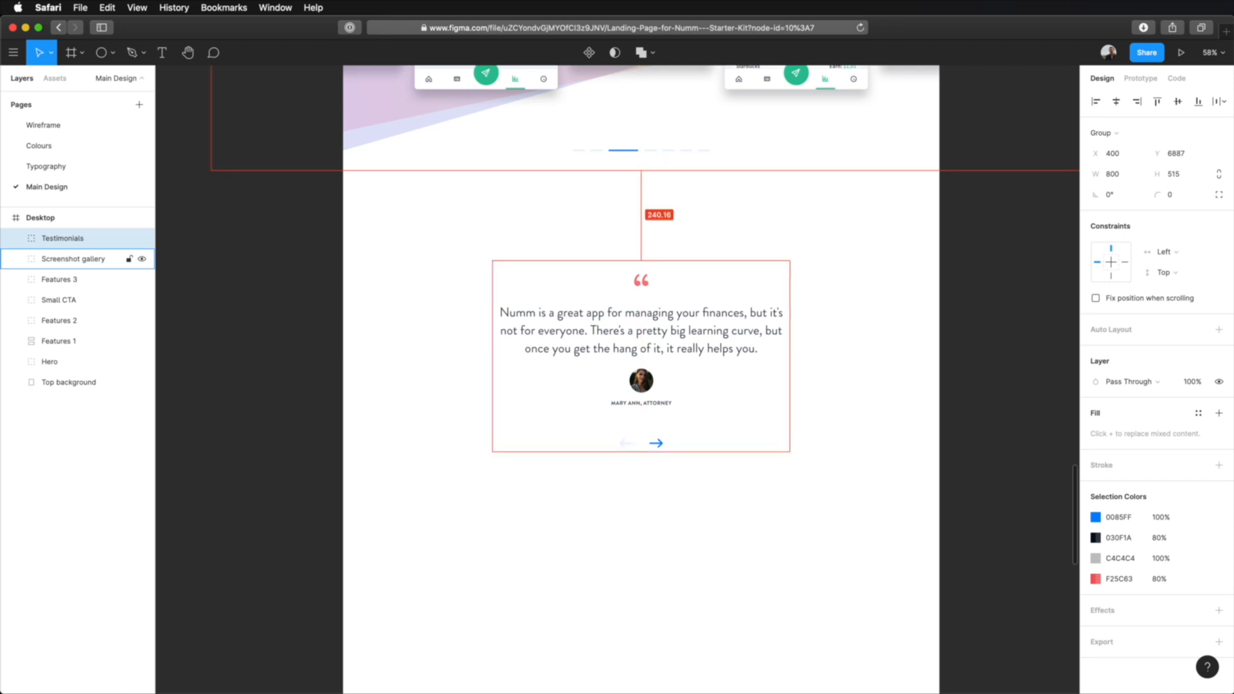
pyautogui.scroll(1, 862, 281)
pyautogui.click(876, 314)
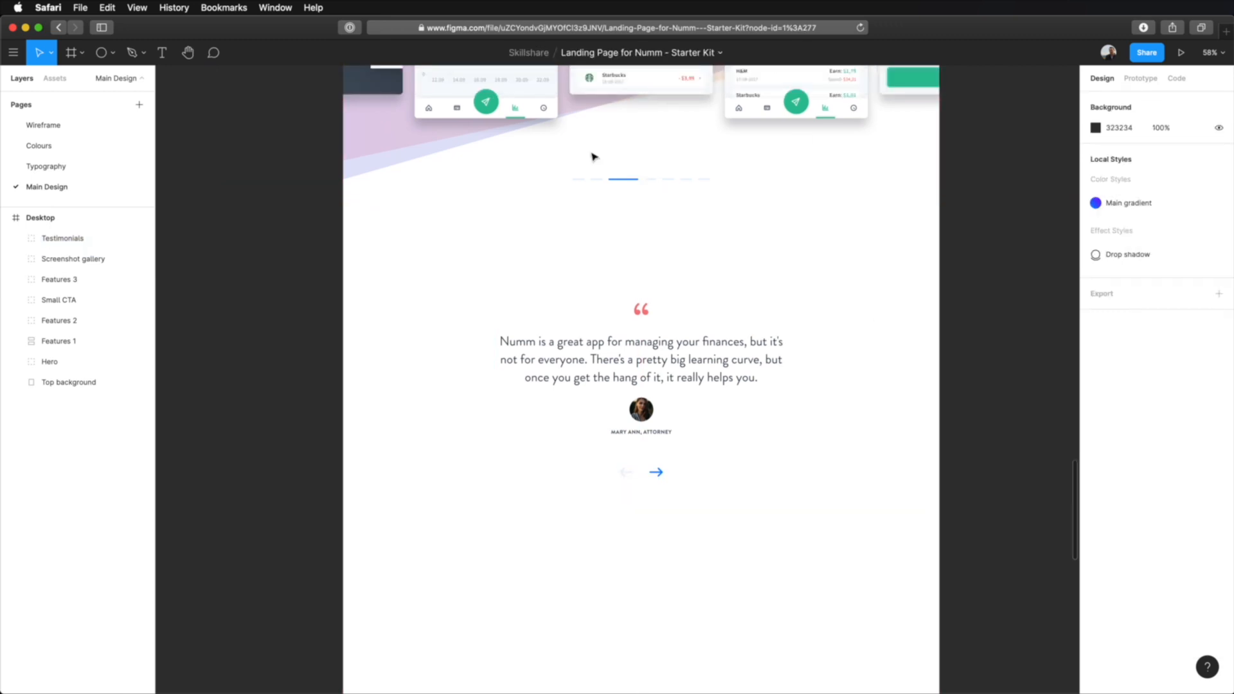
pyautogui.scroll(-5, 885, 395)
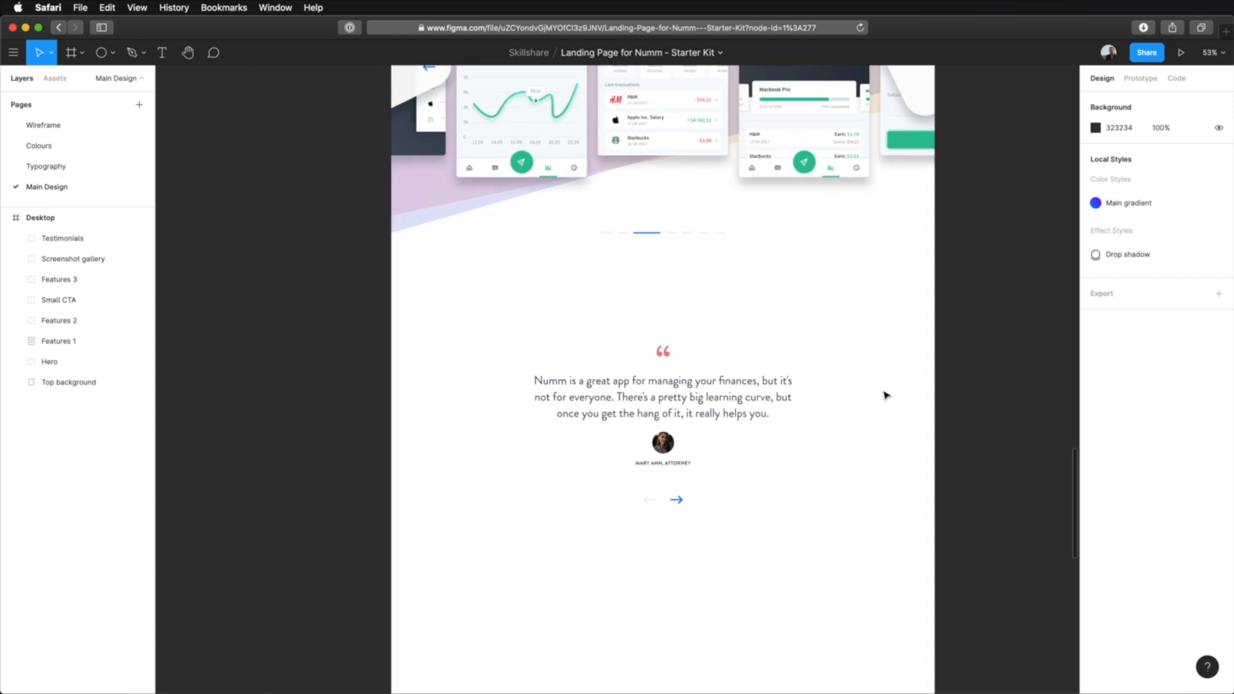
pyautogui.scroll(-2, 884, 393)
pyautogui.moveTo(916, 349); pyautogui.dragTo(778, 508)
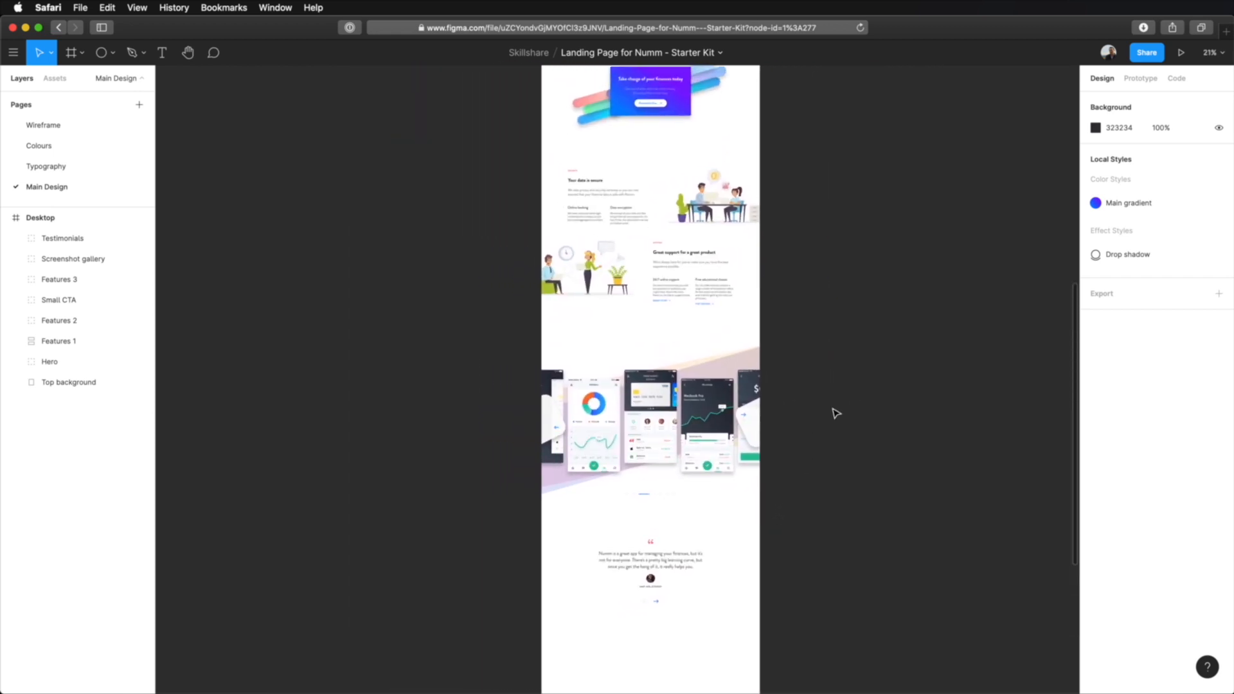
pyautogui.scroll(-2, 836, 413)
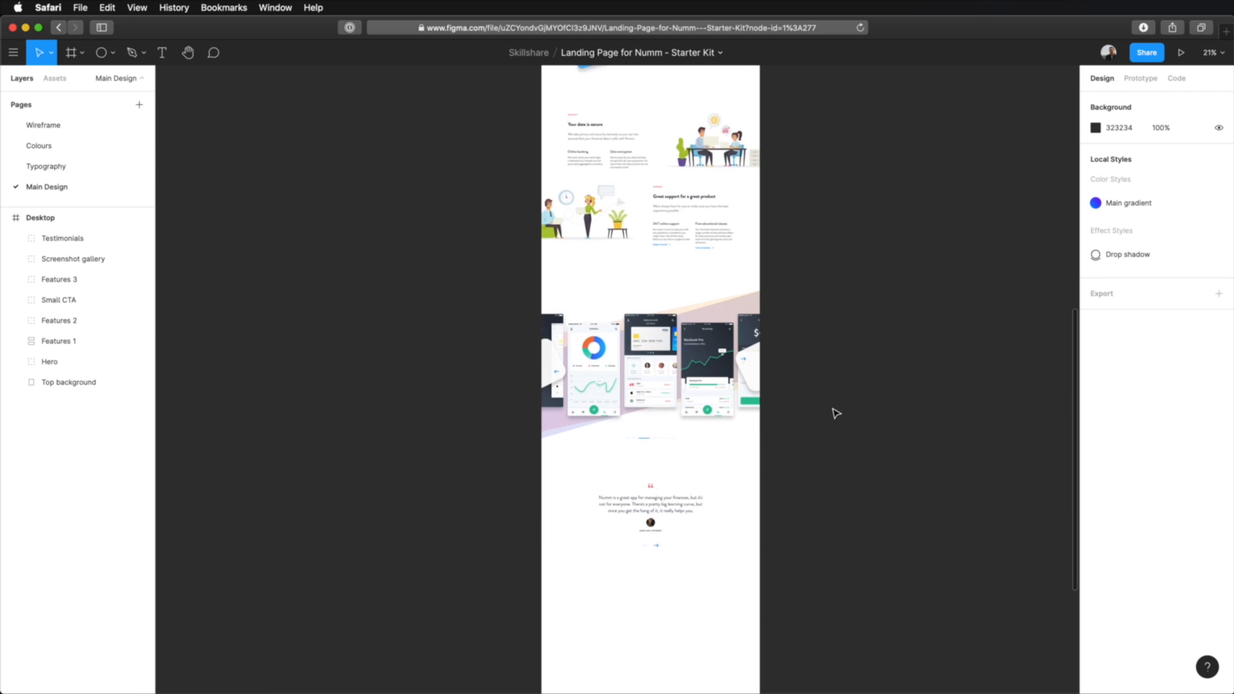
pyautogui.scroll(6, 711, 460)
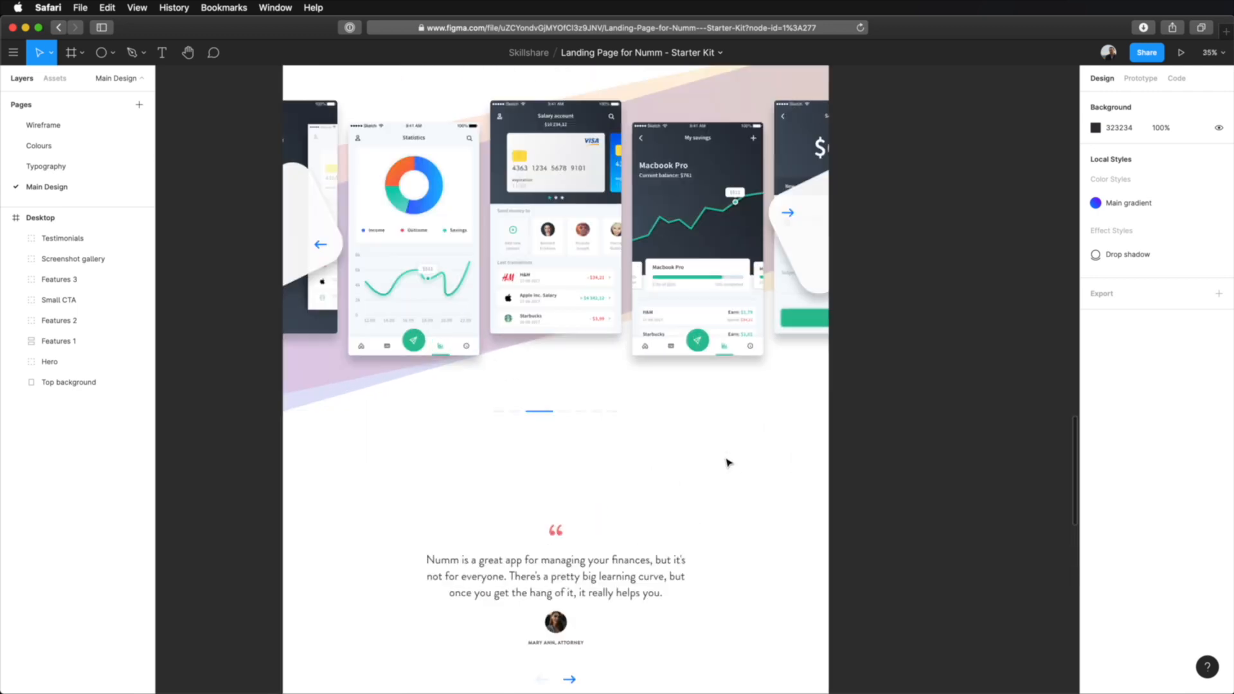